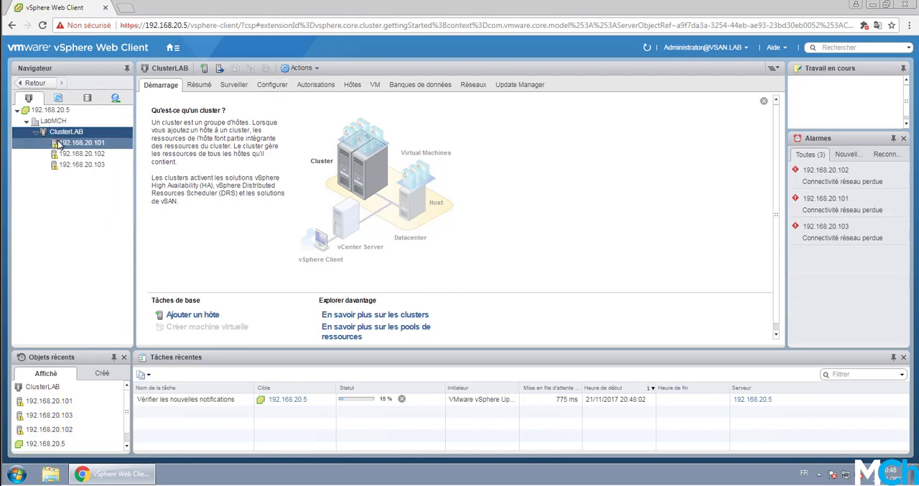
Step: Start configuring vSAN on ClusterLAB, keeping the default features and VMkernel network validation, and advance to claiming disks
left_click(265, 86)
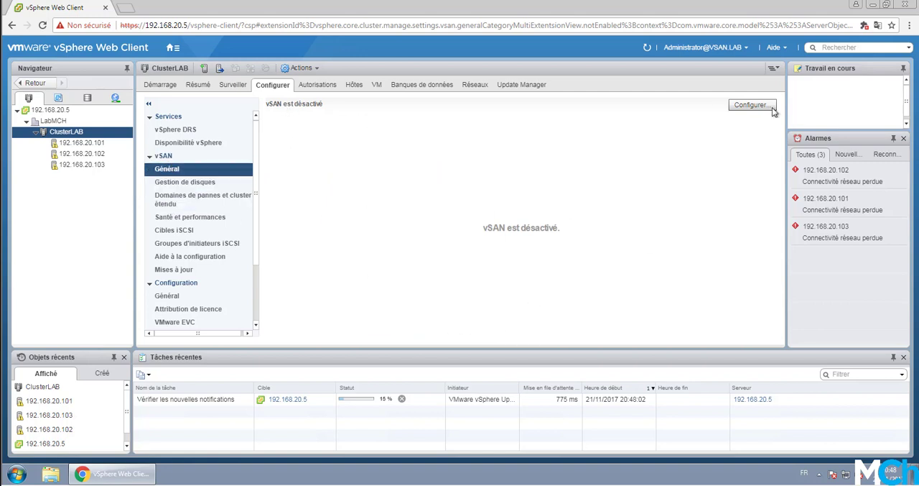
left_click(745, 108)
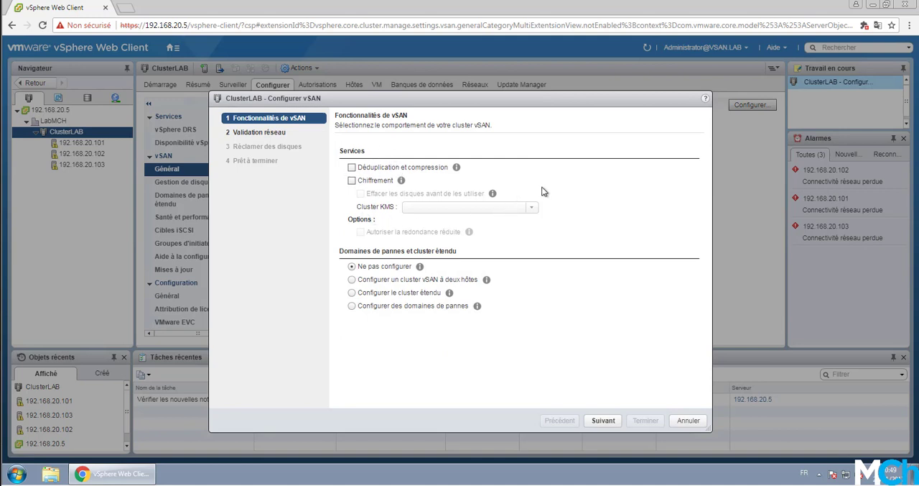
left_click(605, 423)
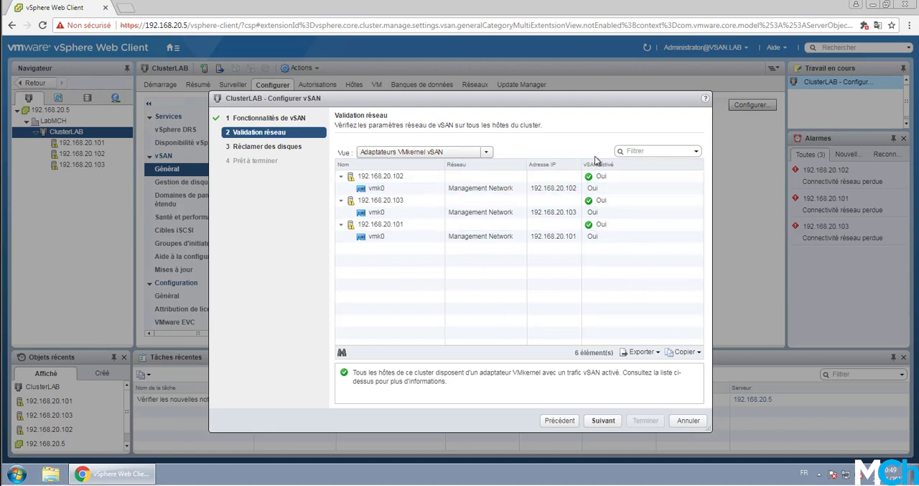
left_click(417, 211)
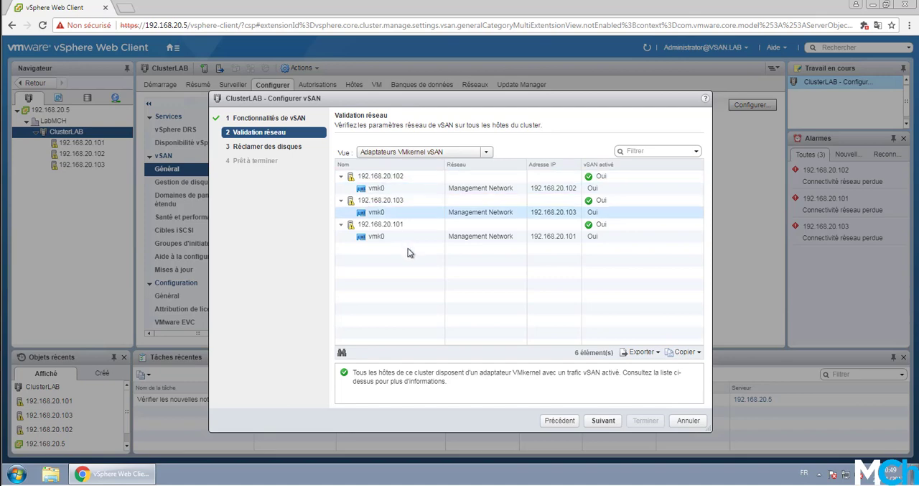
left_click(604, 421)
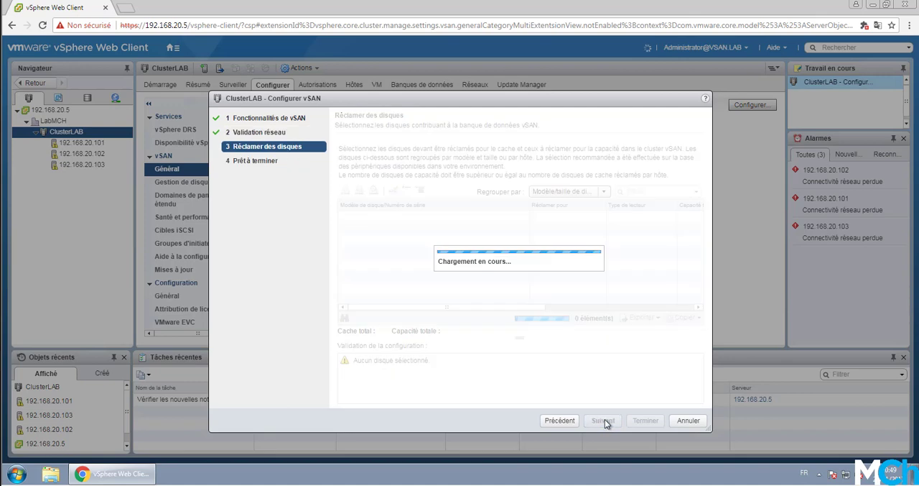
left_click_drag(459, 98, 454, 93)
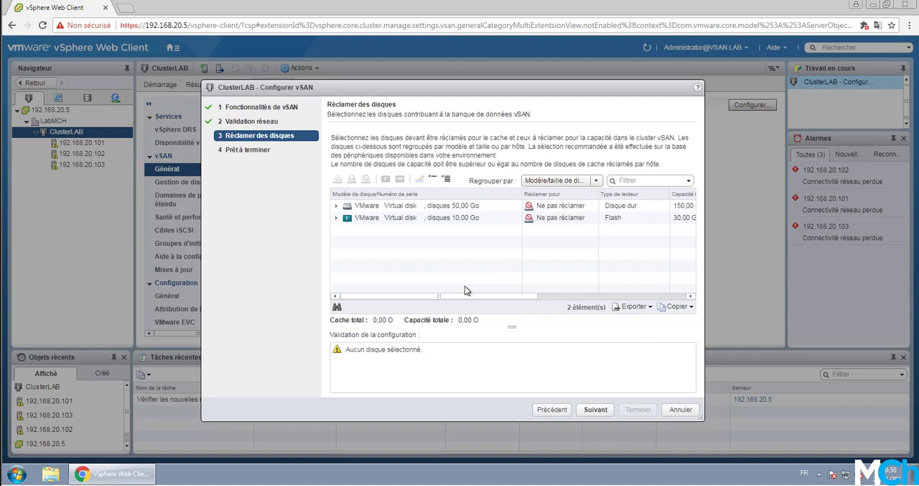
Step: Compare the 50 GB hard disk group and the 10 GB flash disk group available for claiming
left_click(467, 220)
left_click(463, 209)
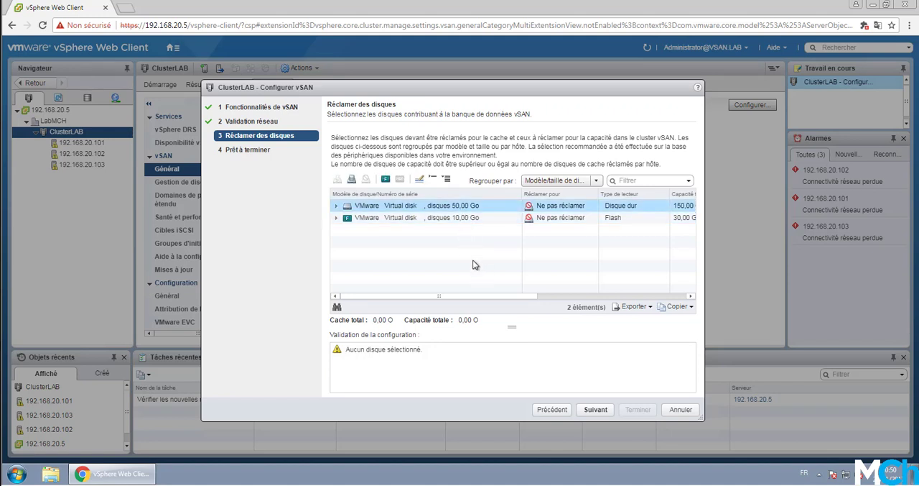
left_click(464, 218)
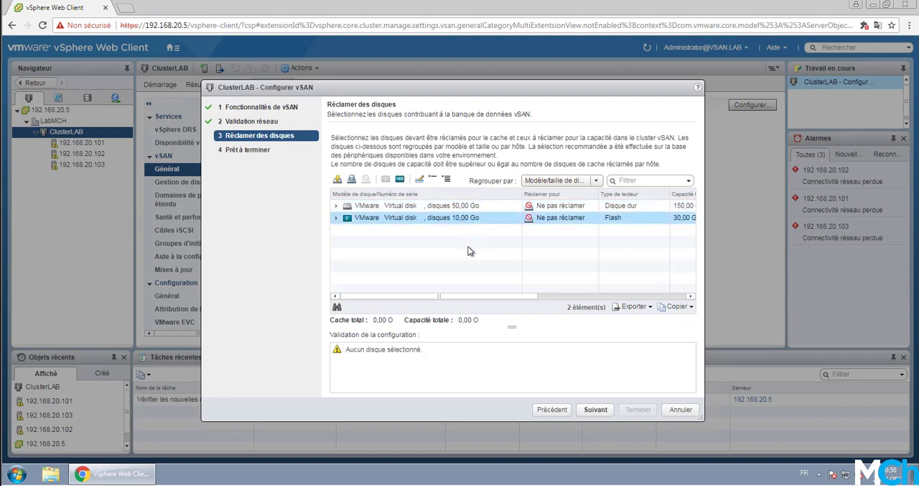
left_click(457, 206)
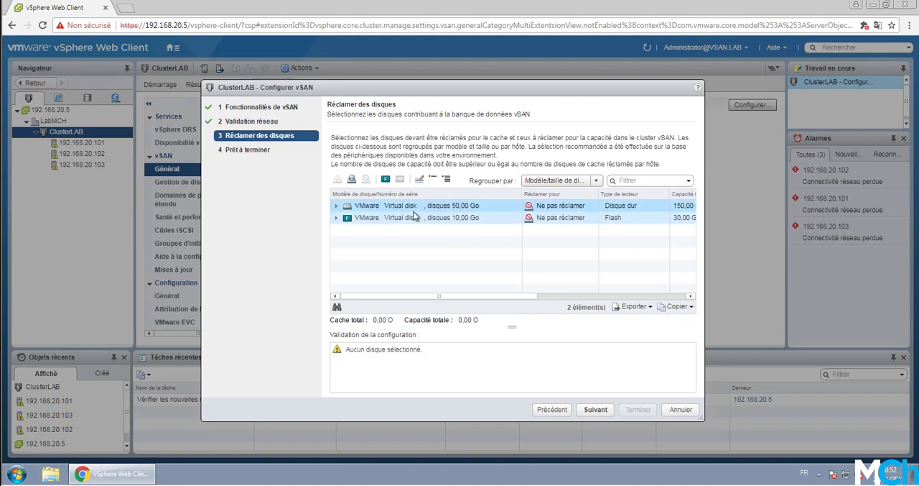
left_click(379, 224)
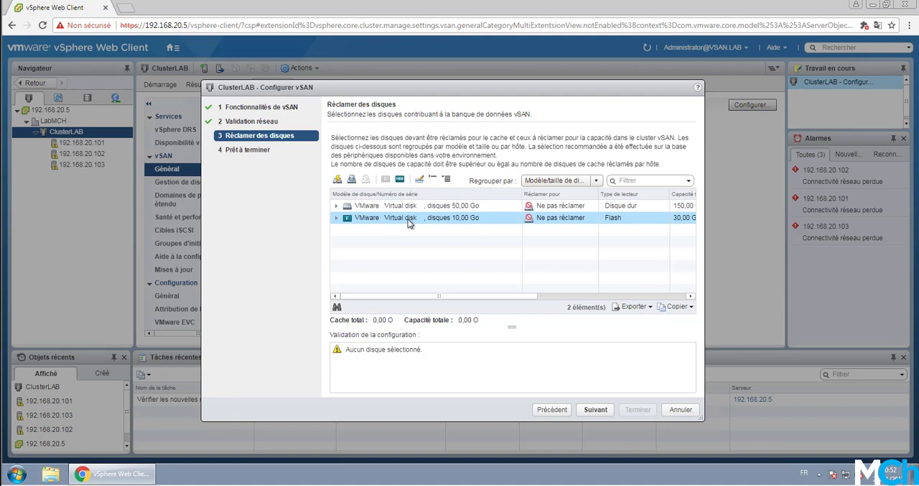
Step: Inspect the claimable disks of all three hosts grouped by host, and return the grouping to disk model/size
left_click(560, 180)
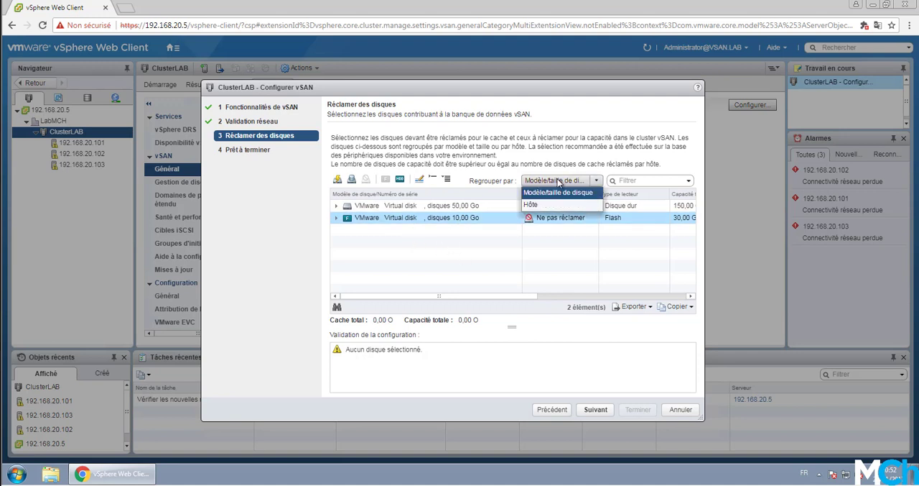
left_click(552, 204)
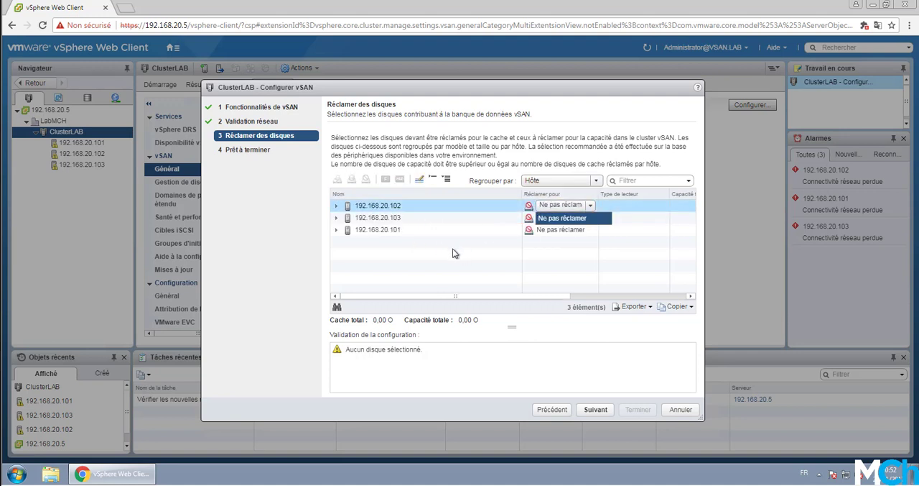
left_click(335, 206)
left_click(338, 244)
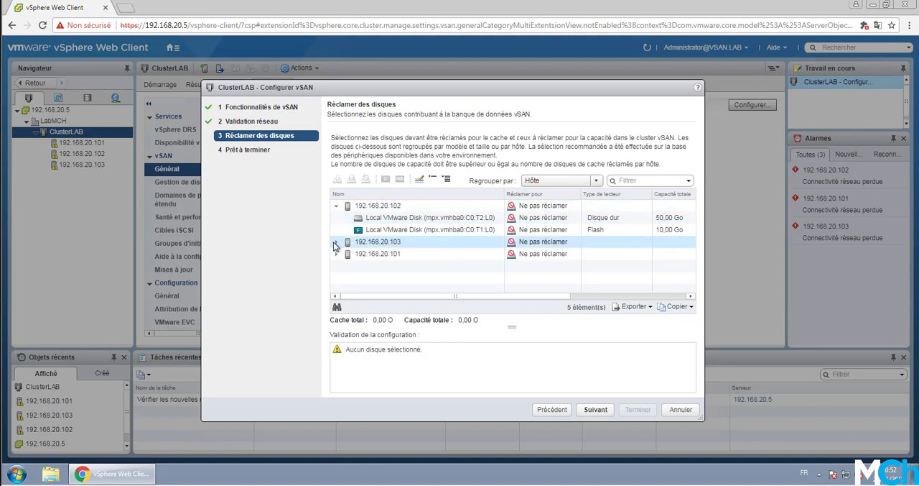
left_click(336, 254)
left_click(336, 242)
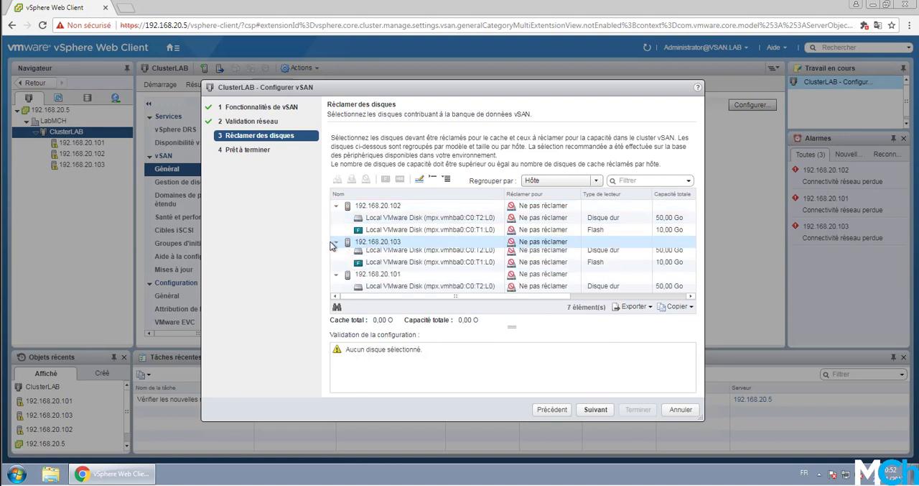
scroll(431, 244, "down", 2)
scroll(438, 235, "up", 2)
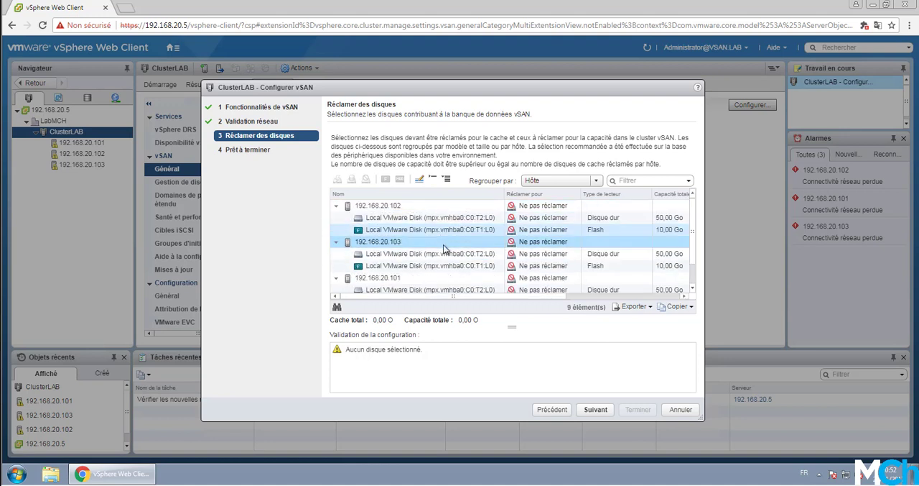
left_click(572, 181)
left_click(553, 193)
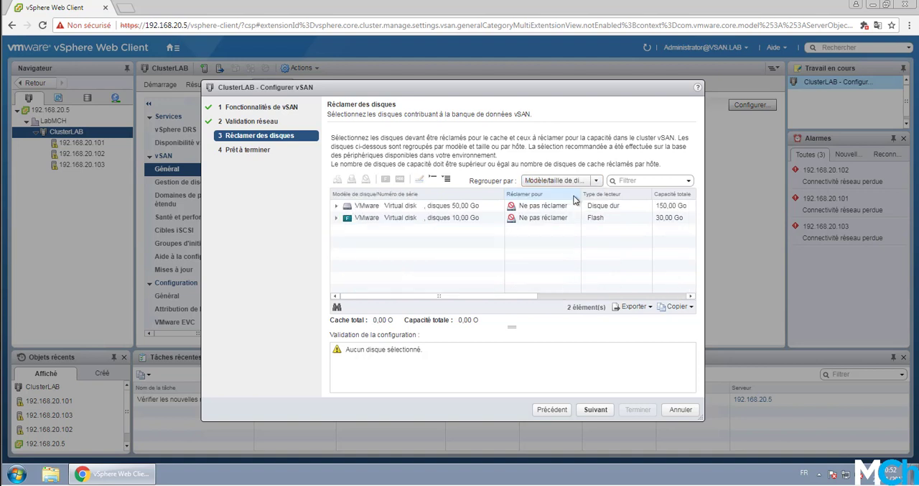
Step: Try marking the 10 GB flash disk group as hard disks, and mark it as flash again
left_click(476, 207)
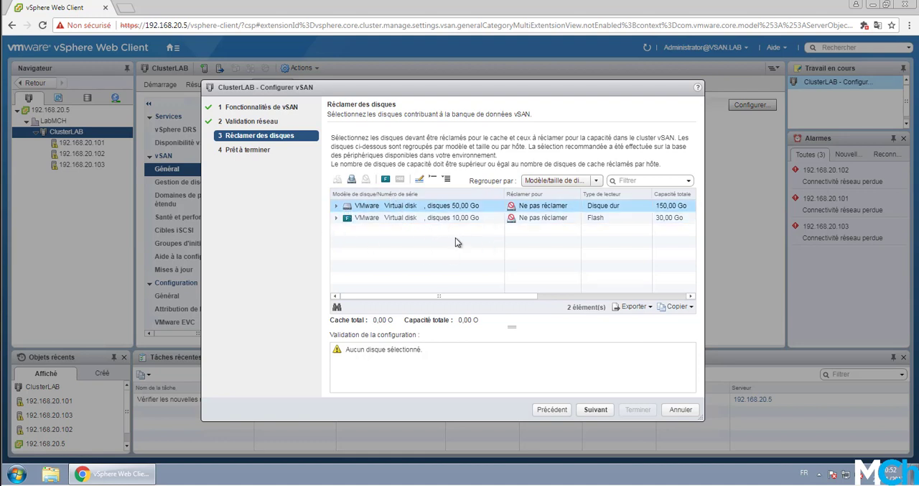
left_click(449, 219)
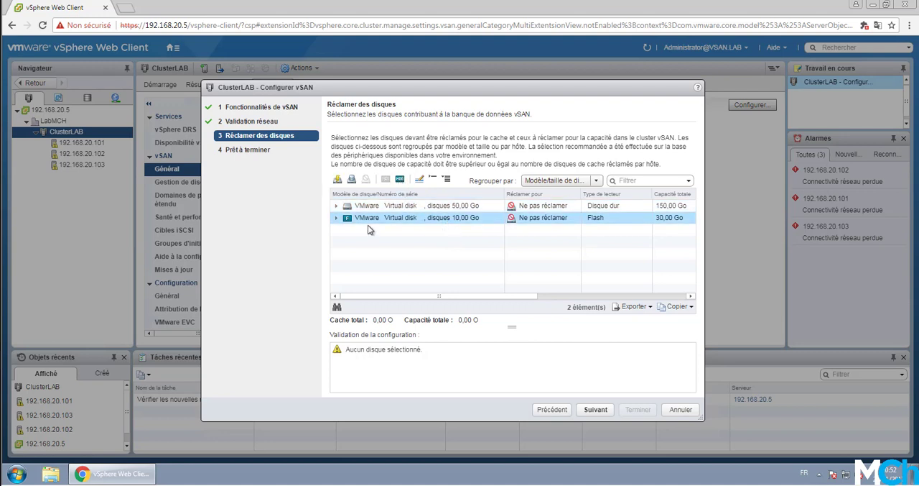
left_click(401, 179)
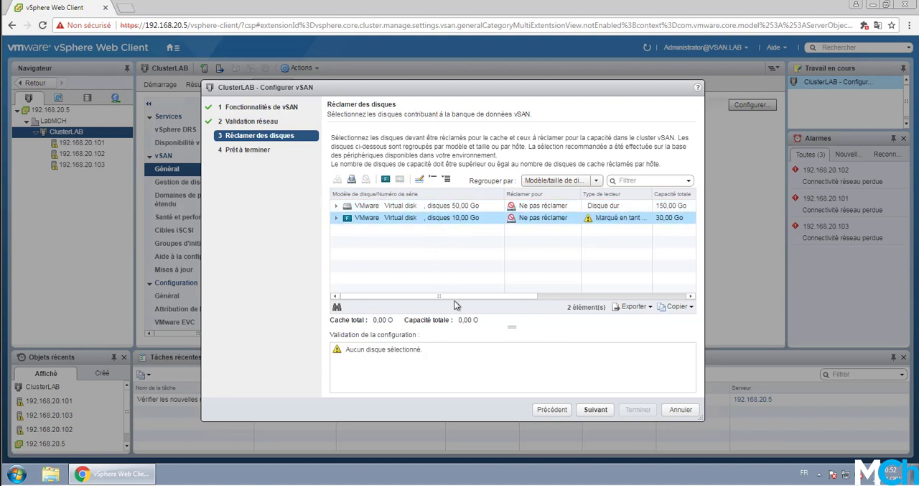
left_click(419, 217)
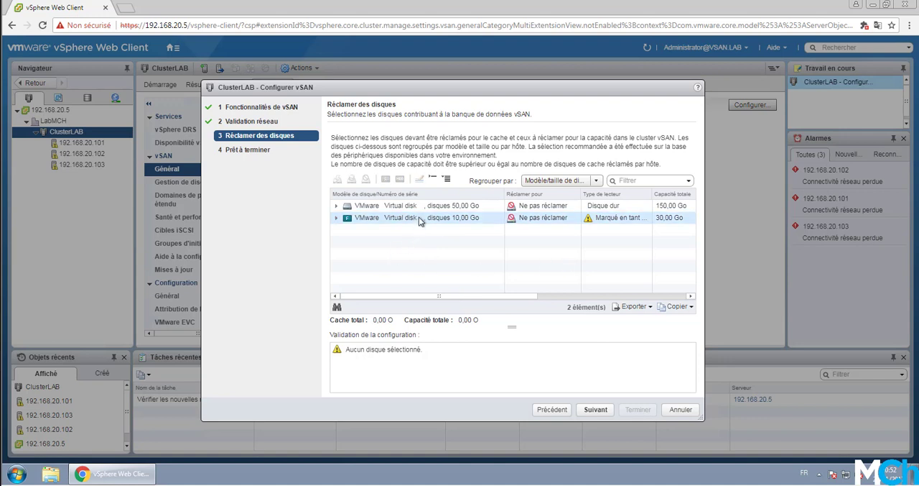
left_click(386, 179)
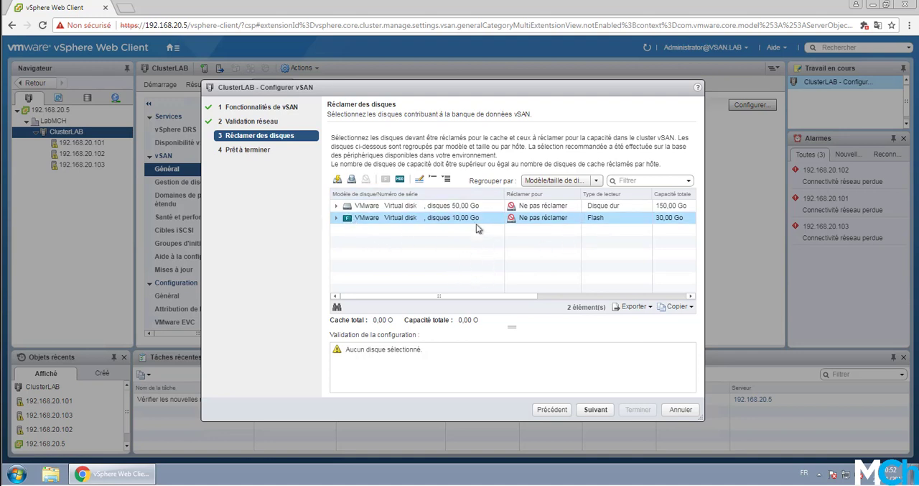
Step: Claim the 50 GB hard disks for the capacity tier and the 10 GB flash disks for the cache tier
left_click(554, 206)
left_click(555, 206)
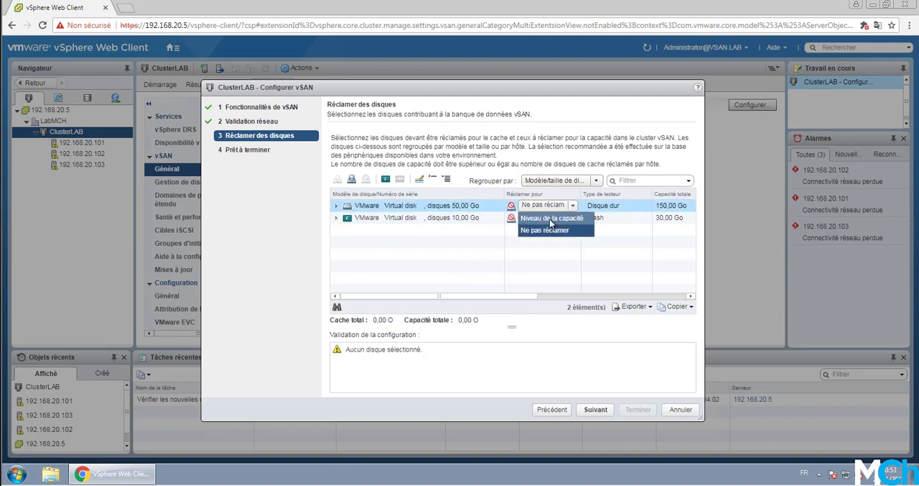
left_click(551, 219)
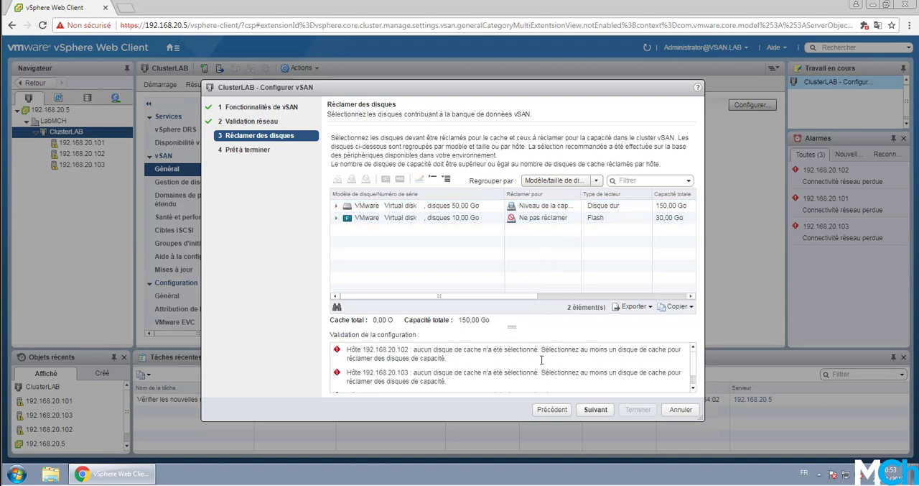
left_click(553, 226)
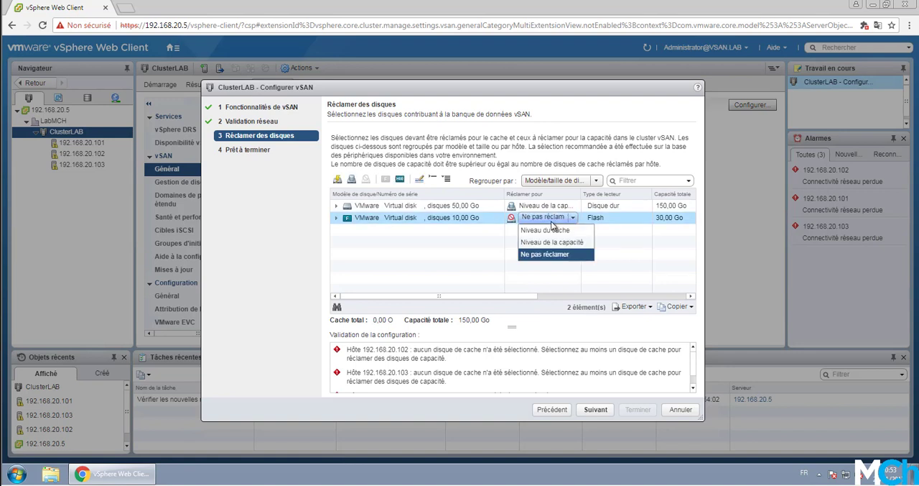
left_click(567, 230)
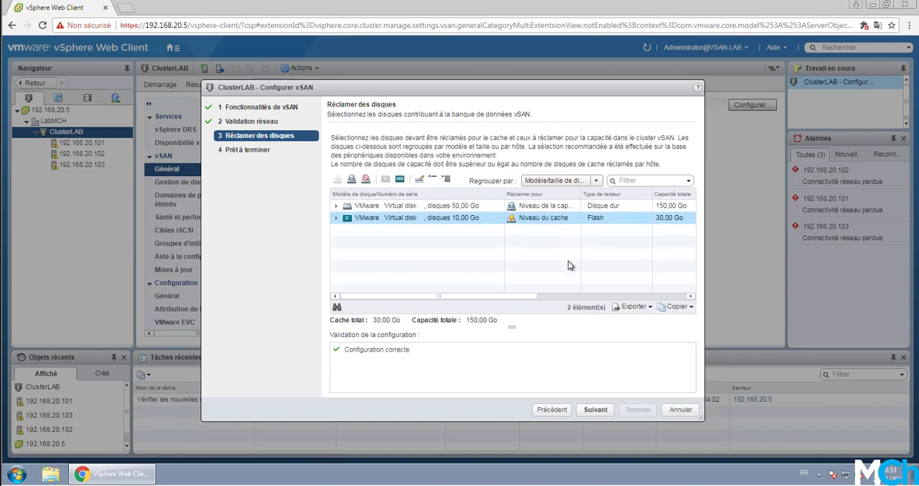
Step: Review the cache and capacity claims per host, and return the disk grouping to model/size
left_click(555, 181)
left_click(548, 207)
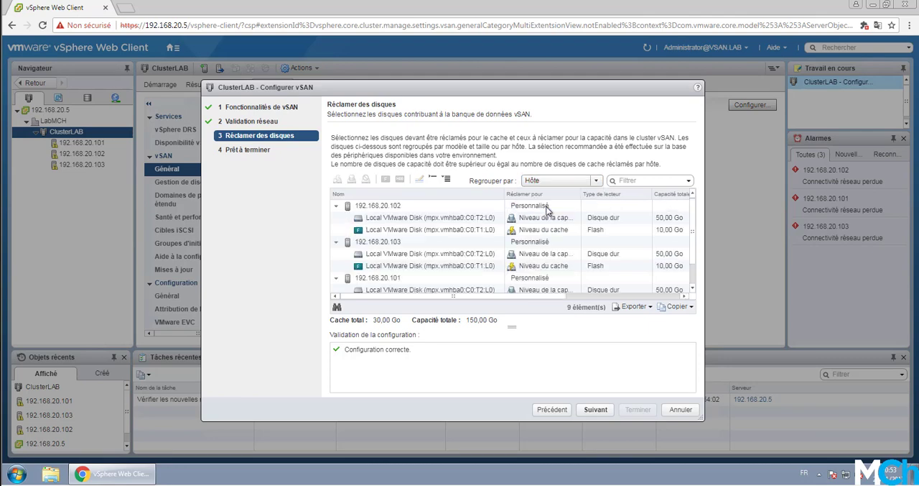
scroll(508, 267, "down", 1)
scroll(509, 268, "up", 1)
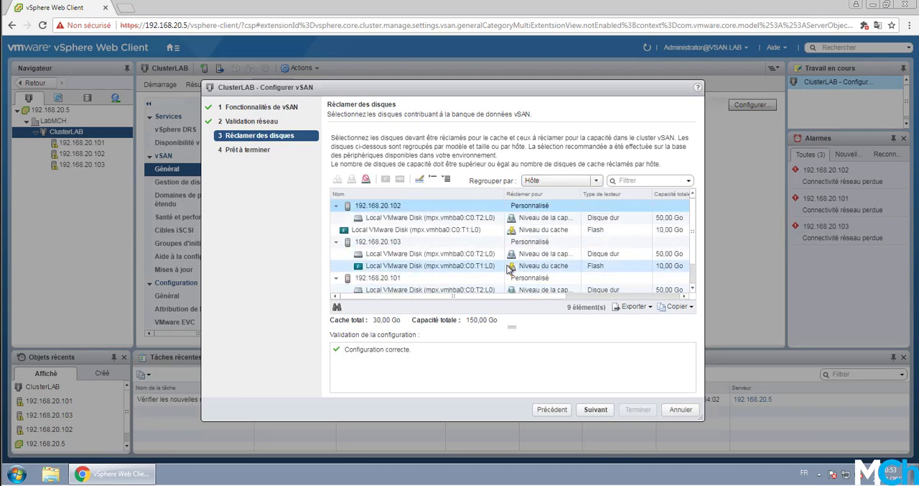
scroll(536, 242, "down", 1)
scroll(530, 253, "up", 1)
left_click(546, 181)
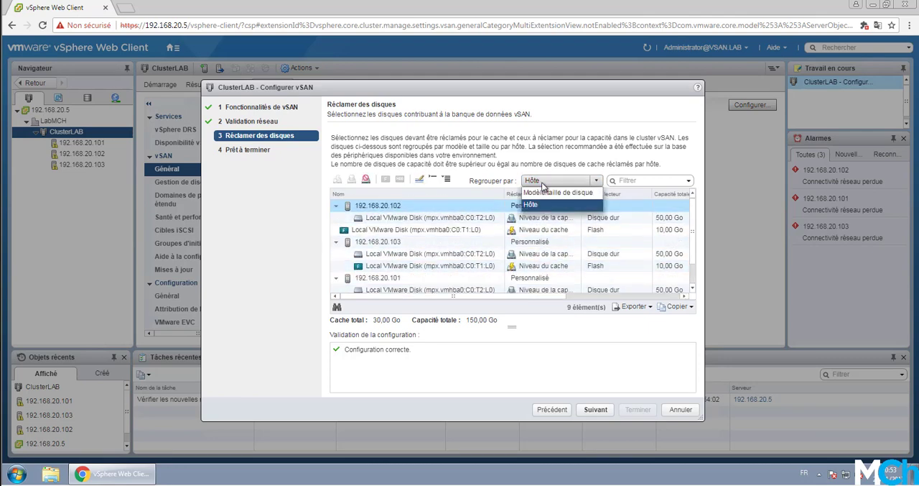
left_click(545, 191)
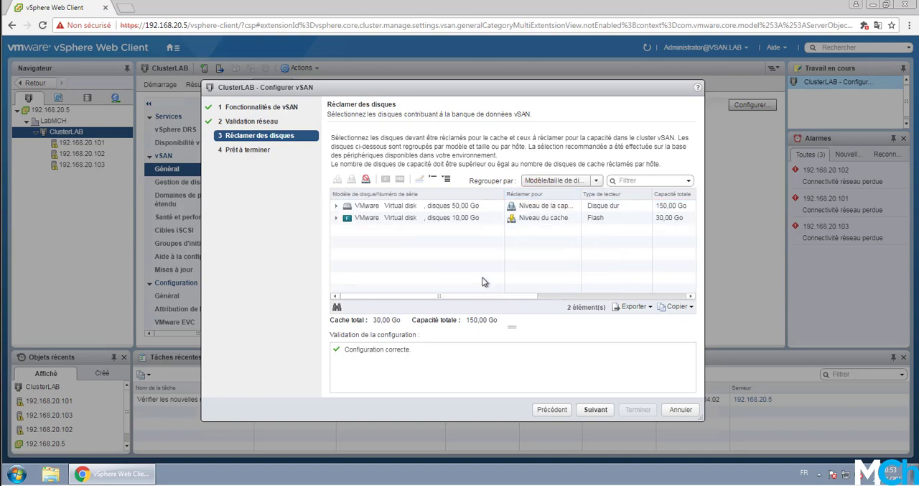
Step: Accept the disk claims and finish the vSAN configuration of ClusterLAB
left_click(596, 409)
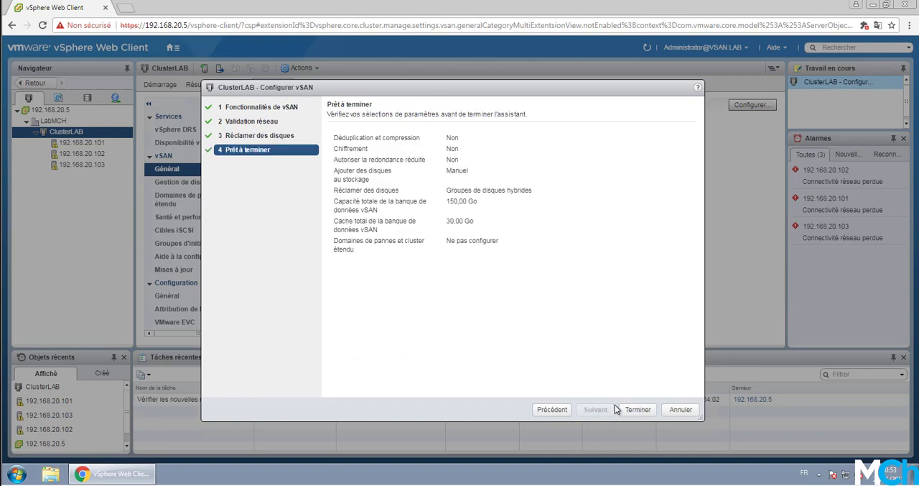
left_click(639, 409)
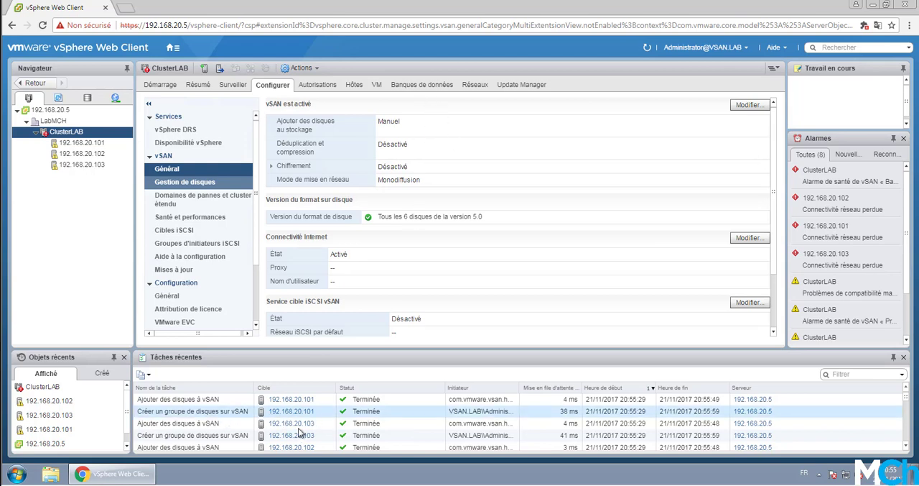
Step: Examine the general vSAN settings of ClusterLAB, including disk format version, internet connectivity and iSCSI target service
left_click(205, 185)
left_click(195, 174)
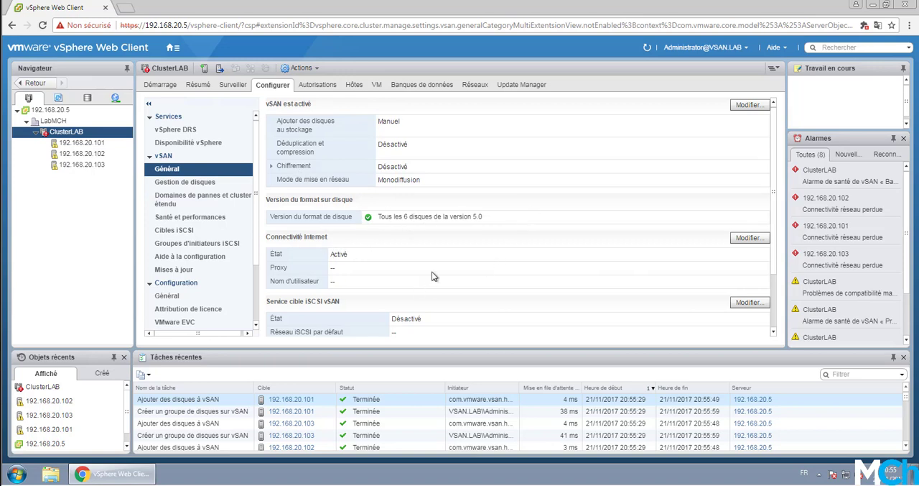
scroll(433, 275, "down", 1)
scroll(433, 275, "up", 1)
Step: Examine the vSAN disk groups of each host in disk management, including their health, type and disk format version
left_click(195, 185)
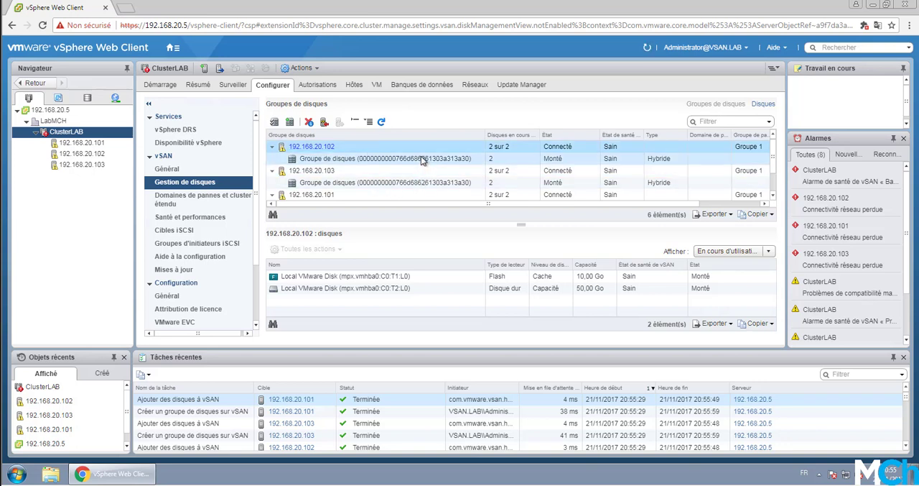
scroll(422, 159, "down", 1)
scroll(422, 159, "up", 1)
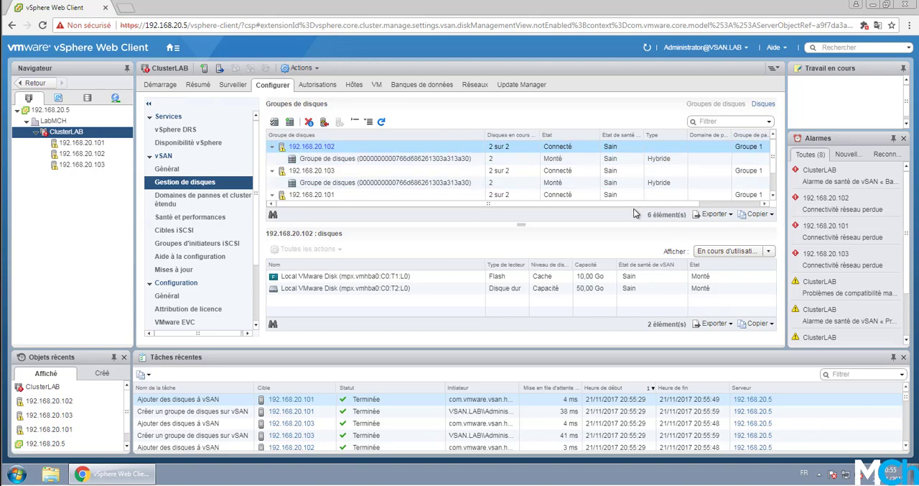
left_click_drag(634, 205, 685, 199)
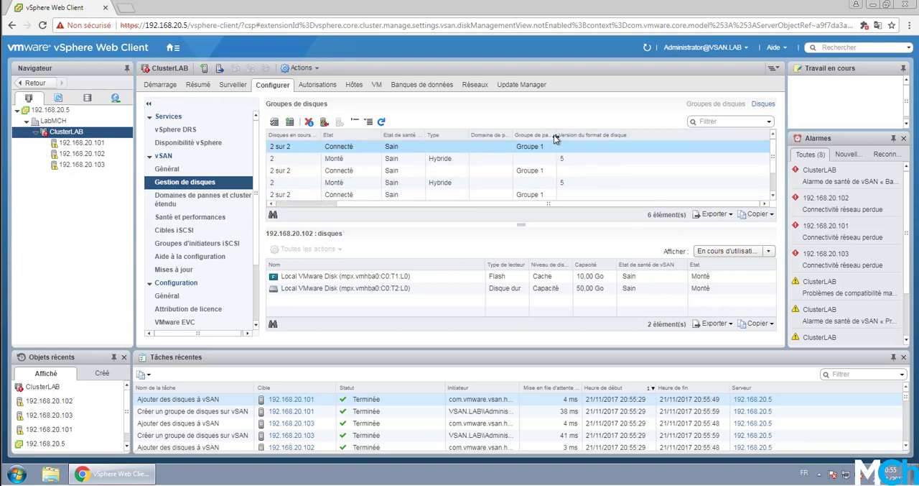
Step: Widen the network partition group column in the disk groups list and examine each host's partition group
left_click_drag(555, 134, 589, 134)
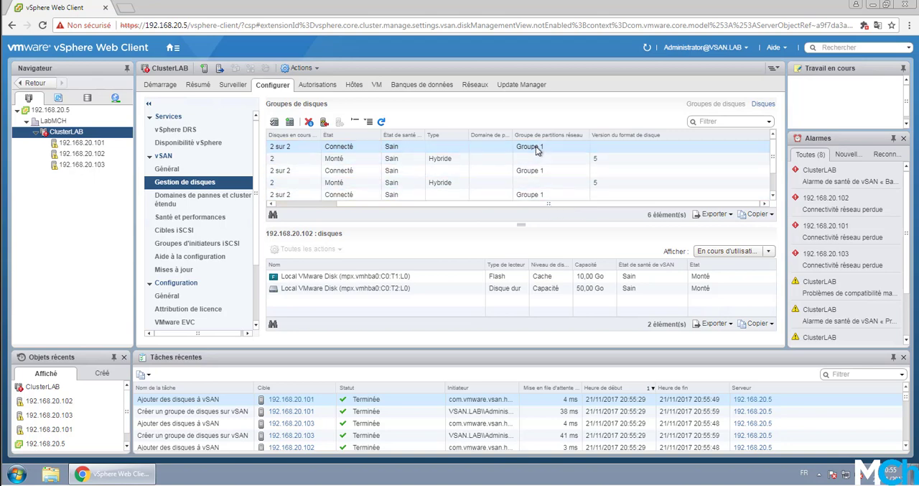
left_click_drag(512, 205, 537, 205)
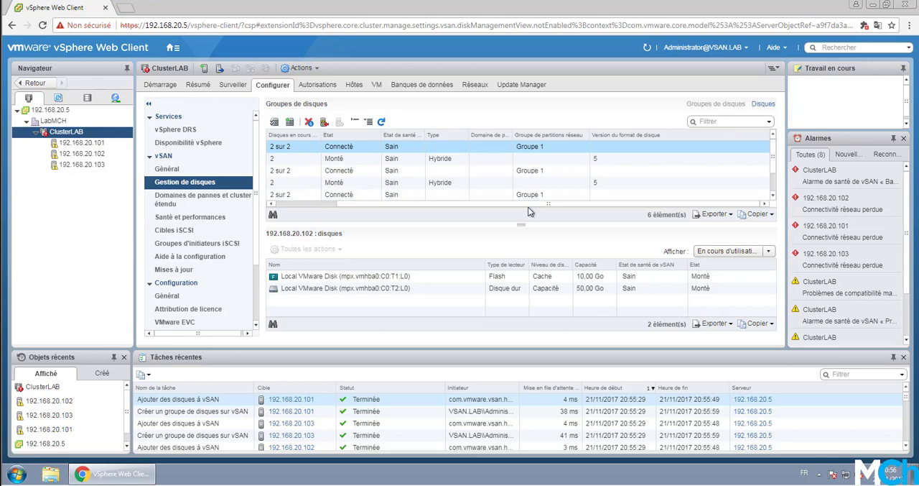
left_click_drag(528, 206, 551, 211)
left_click_drag(539, 204, 470, 205)
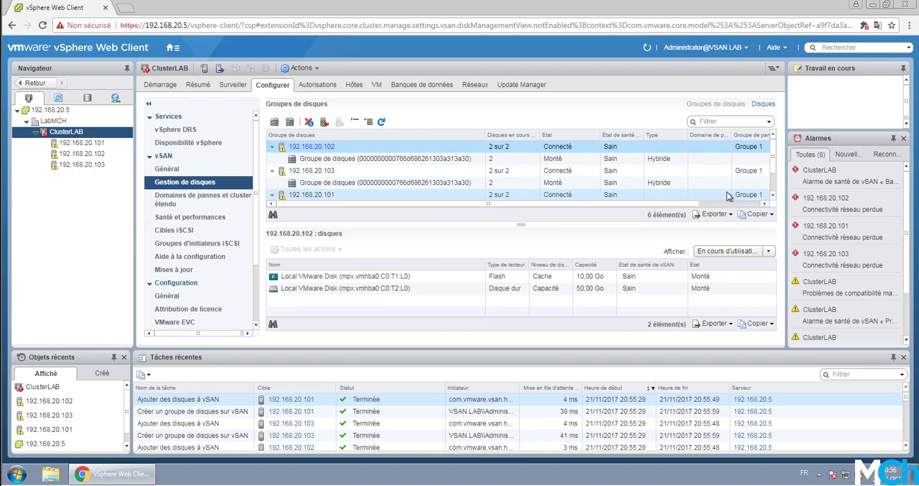
Step: Examine the fault domains and stretched cluster, health and performance, iSCSI targets and general vSAN settings of ClusterLAB
left_click(205, 198)
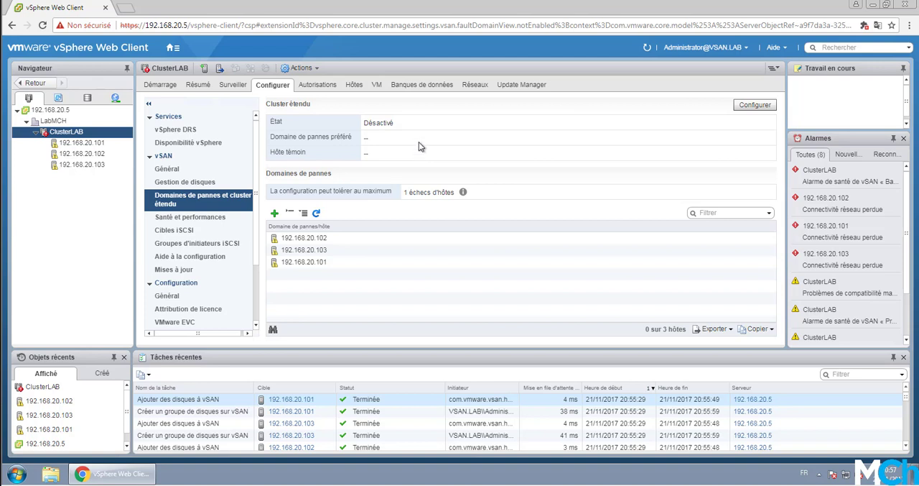
left_click(213, 218)
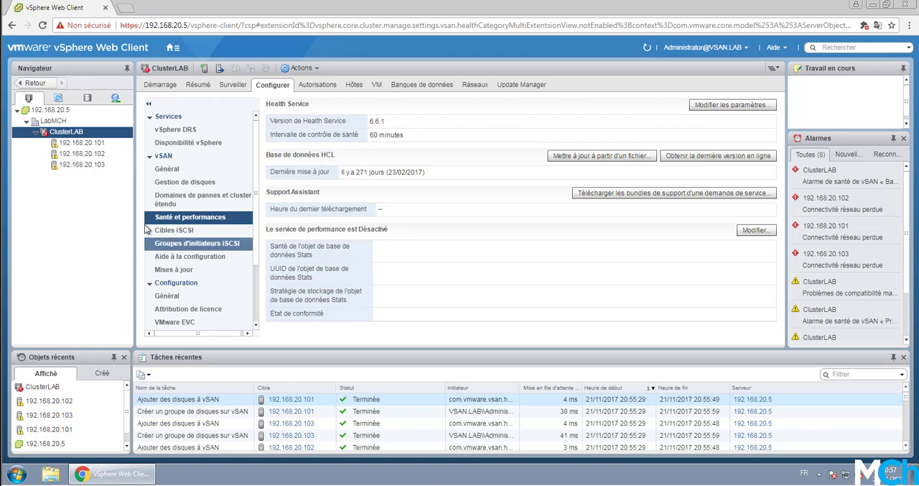
left_click(204, 230)
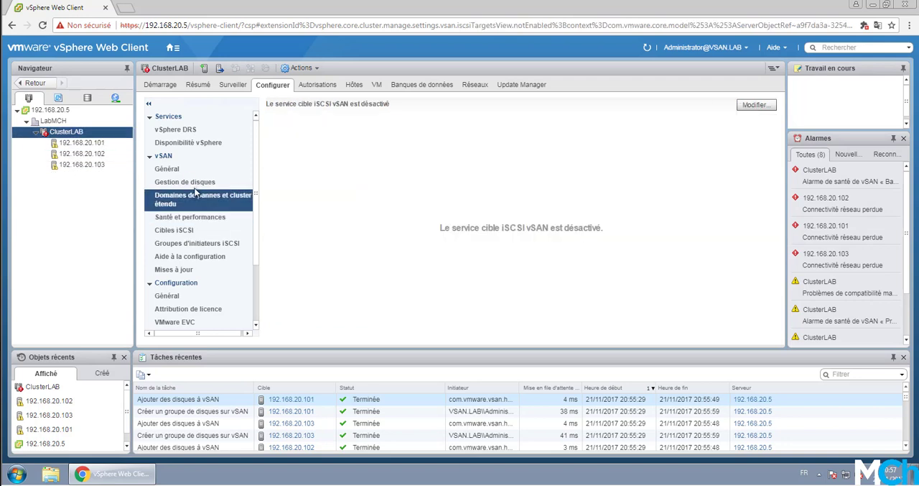
left_click(158, 167)
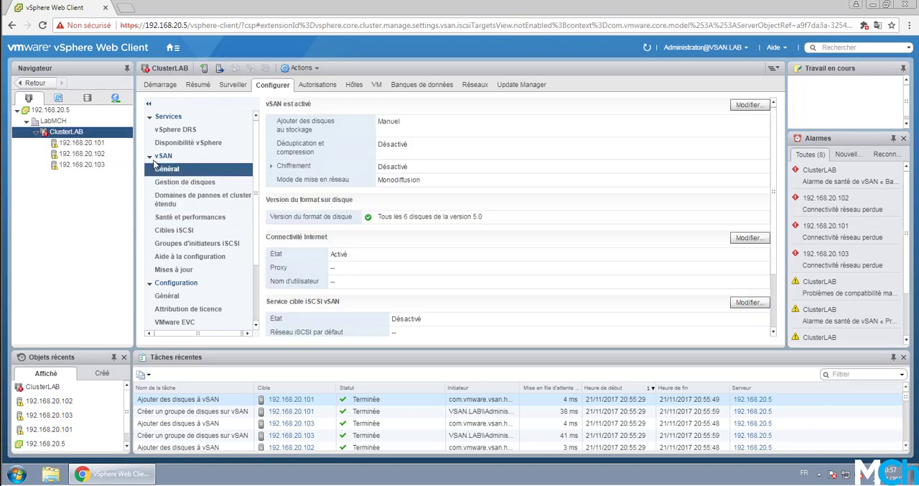
Step: Examine the ClusterLAB summary, including its CPU, memory and storage capacity and the vSAN alerts
left_click(79, 143)
left_click(75, 132)
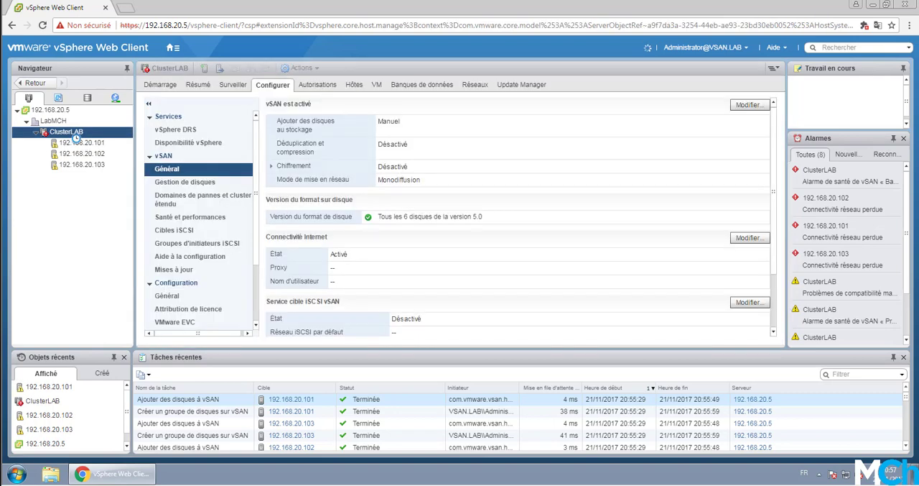
left_click(205, 86)
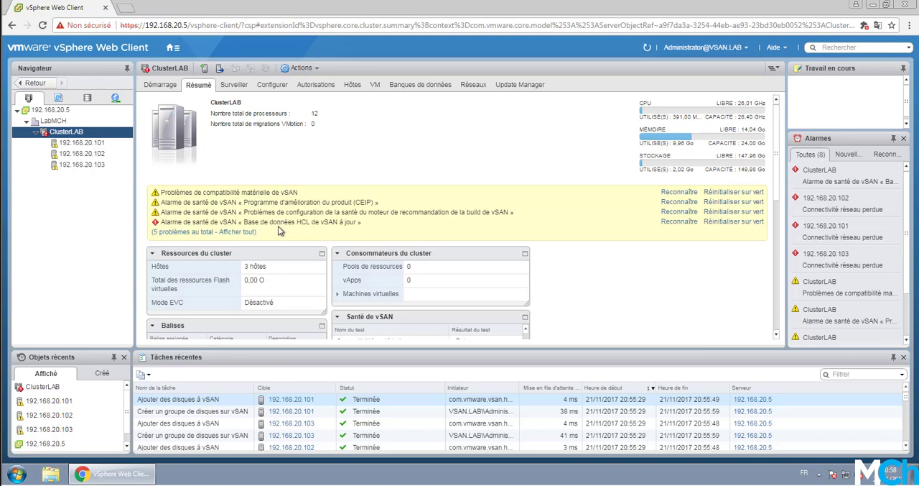
Step: Examine the files on vsanDatastore in the storage inventory and refresh the file list
left_click(87, 97)
left_click(91, 131)
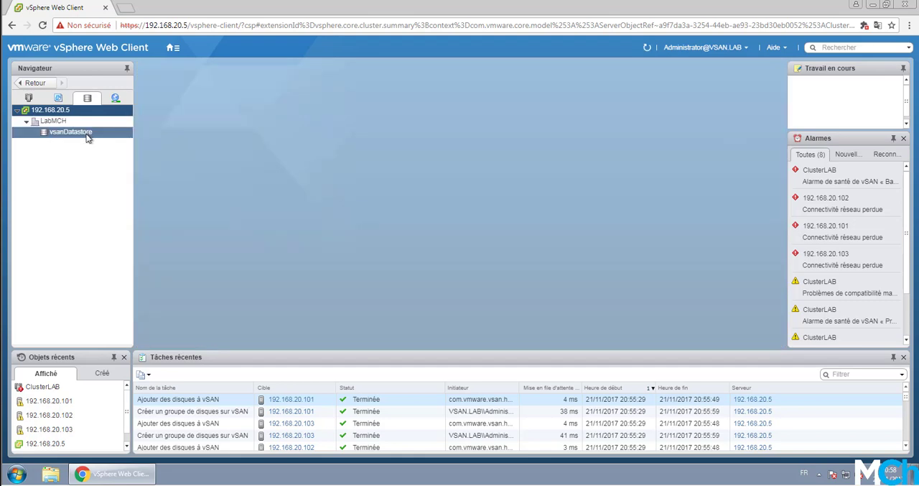
left_click(81, 137)
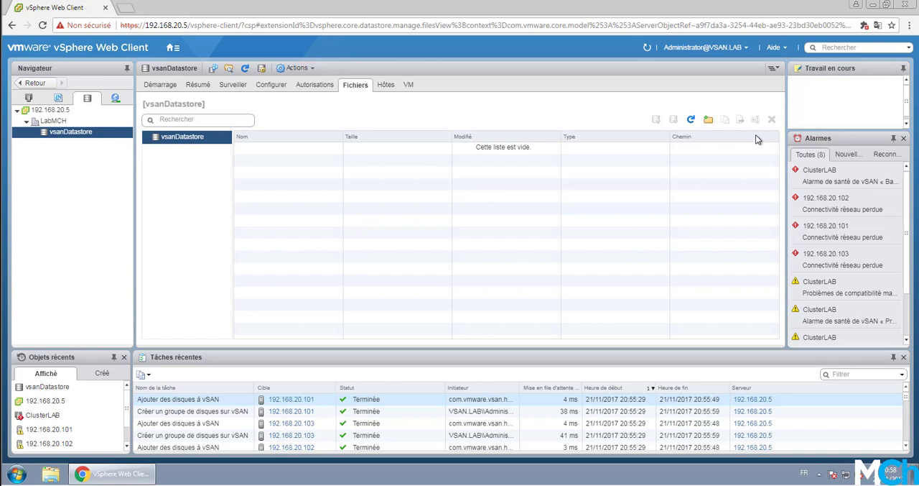
left_click(691, 123)
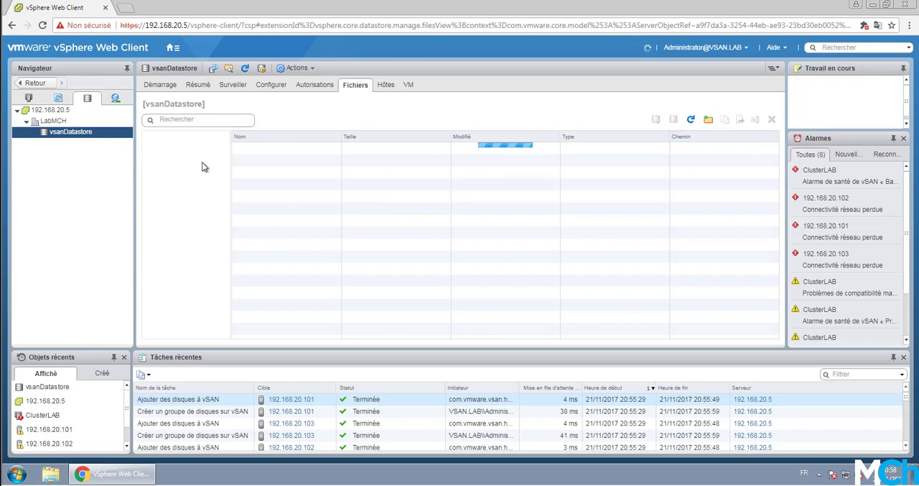
Step: Examine the vSAN health test results in the monitoring view of ClusterLAB, from hardware compatibility to limits
left_click(29, 98)
left_click(101, 132)
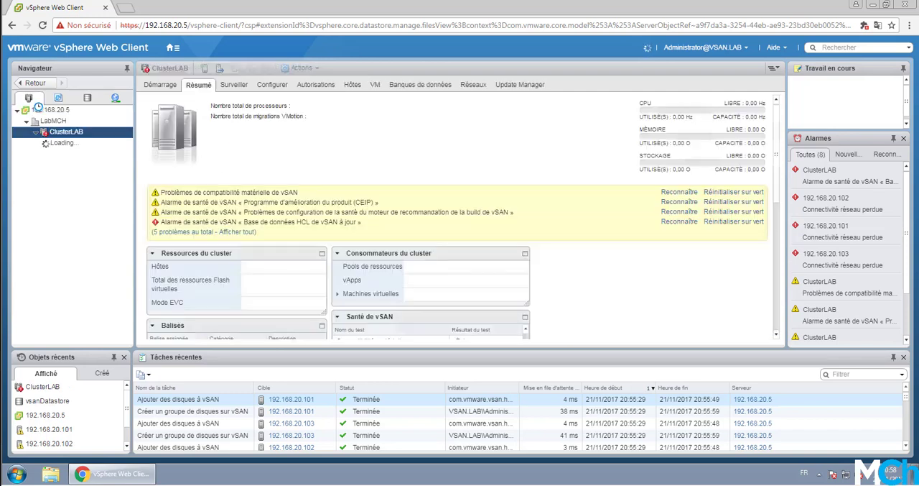
left_click(234, 84)
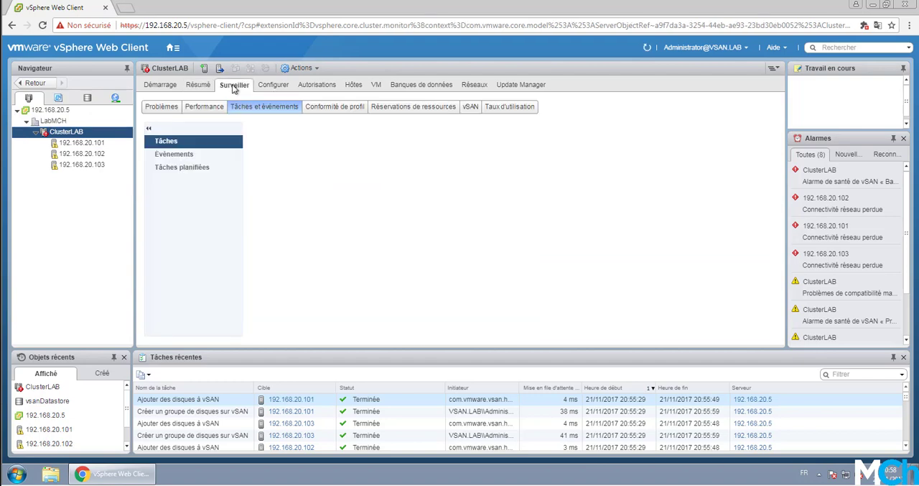
left_click(470, 107)
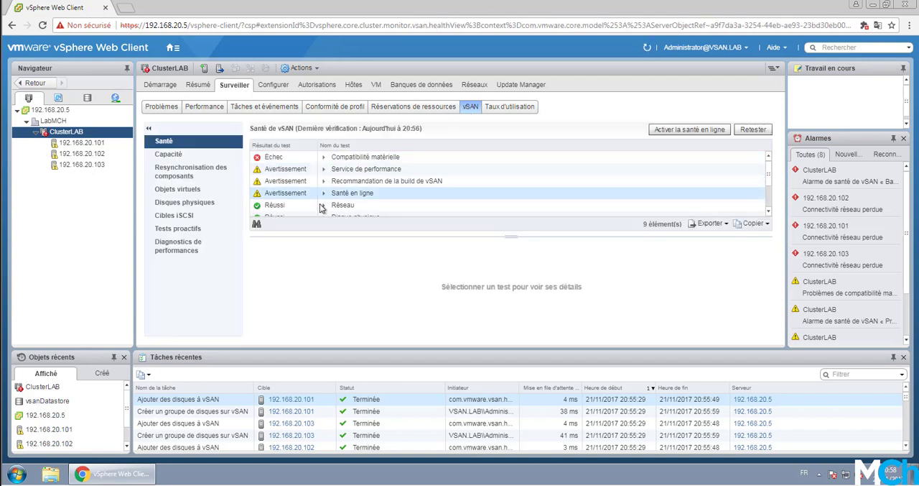
scroll(384, 194, "down", 2)
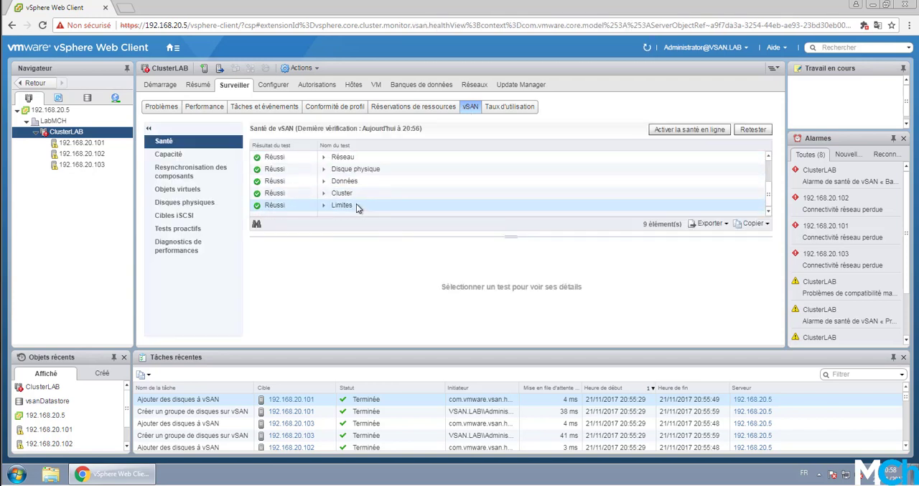
scroll(356, 203, "up", 2)
scroll(380, 194, "up", 1)
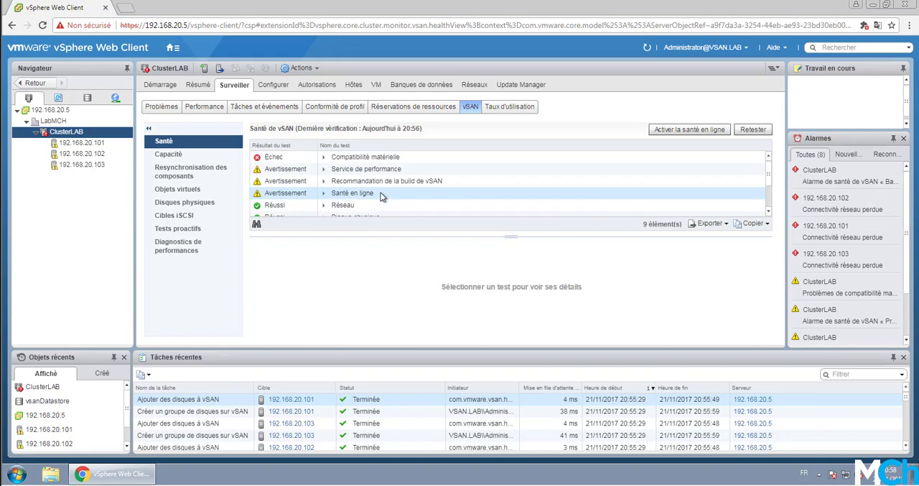
left_click(324, 157)
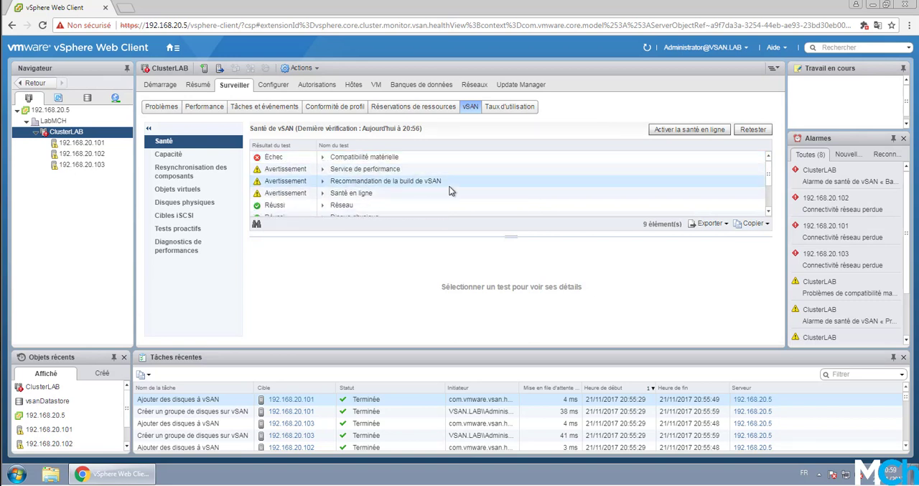
scroll(367, 191, "down", 3)
scroll(367, 191, "up", 3)
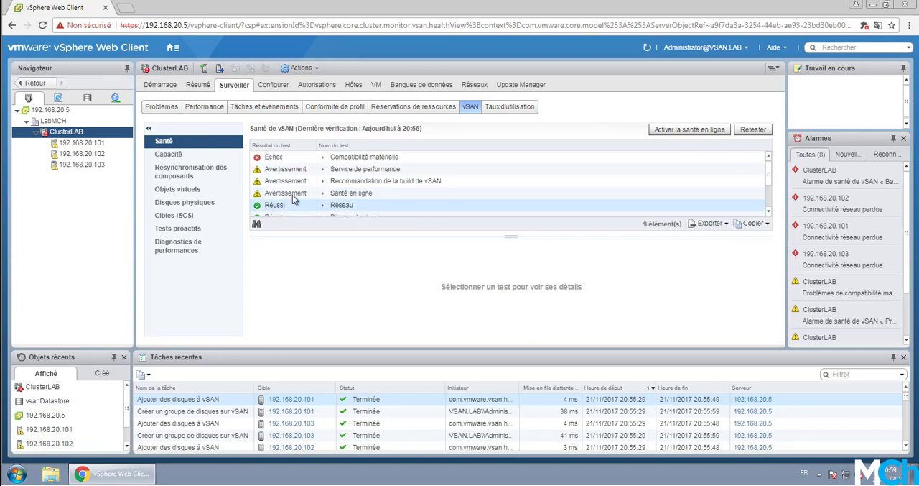
Step: Examine the vSAN capacity overview of ClusterLAB and the breakdown of used capacity by object type
left_click(171, 155)
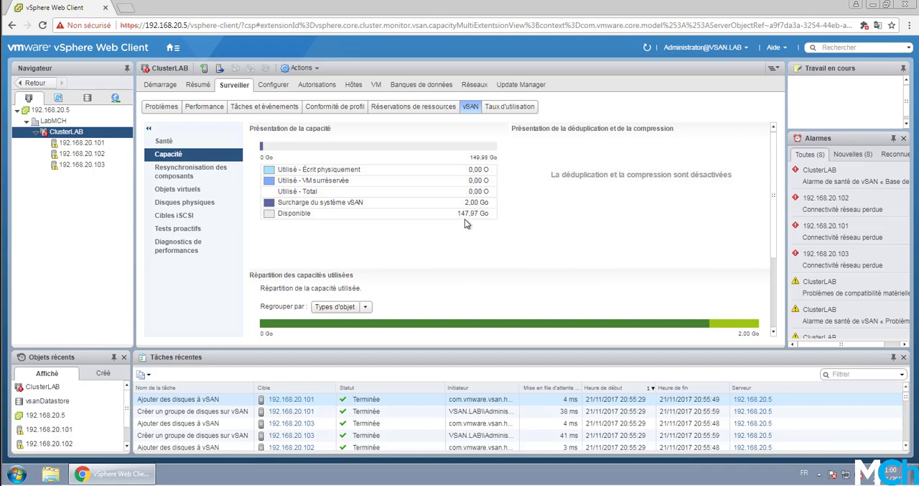
scroll(446, 209, "down", 2)
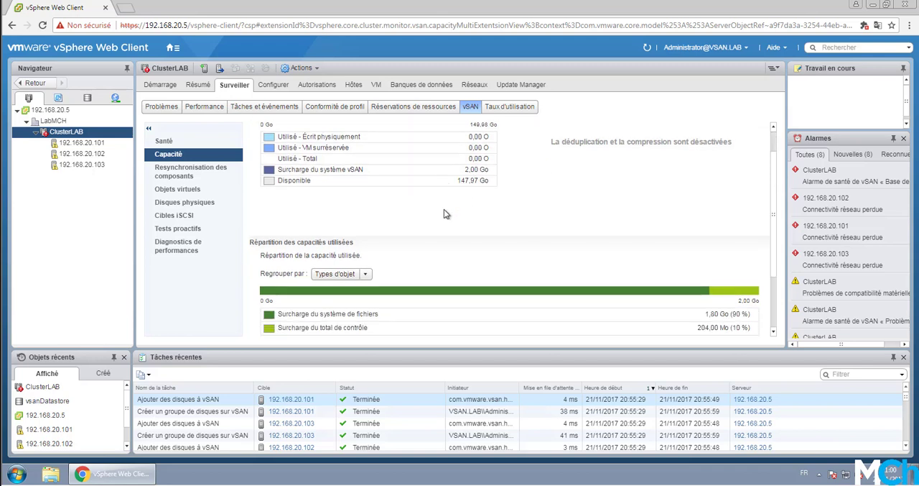
scroll(443, 221, "up", 2)
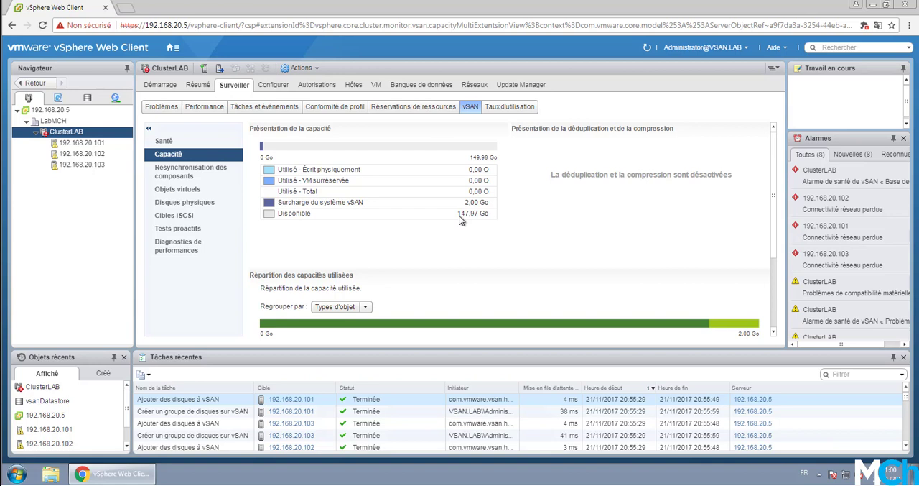
Step: Go to the VM storage policies and select vSAN Default Storage Policy
left_click(174, 46)
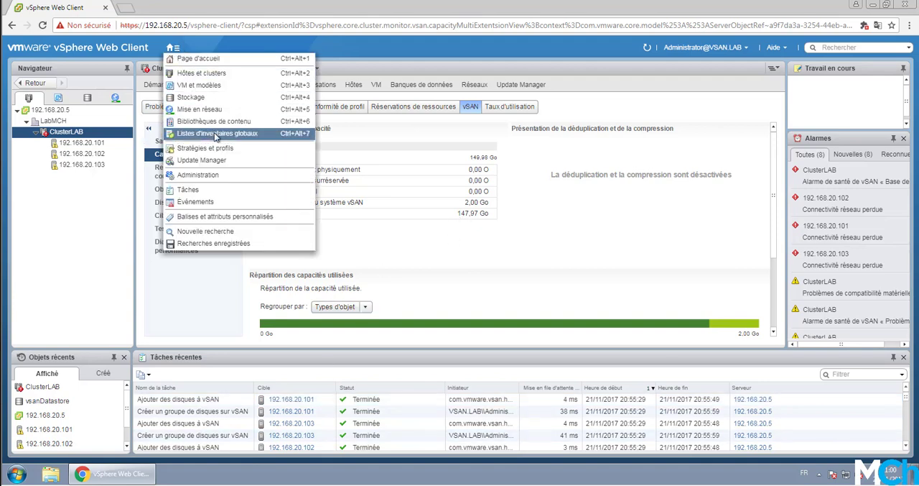
left_click(222, 149)
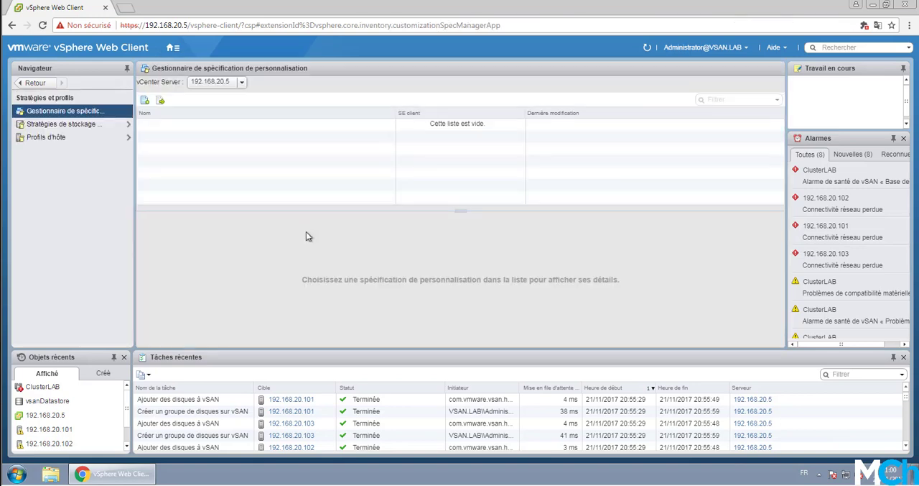
left_click(103, 127)
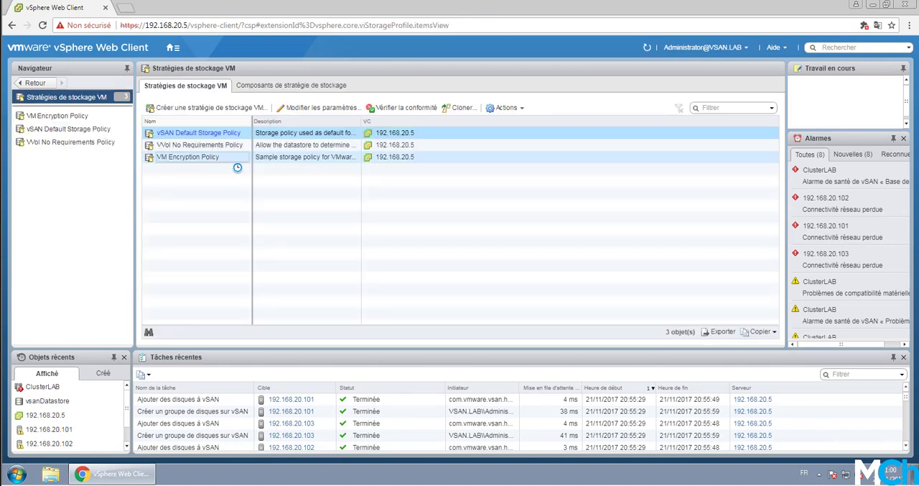
left_click(220, 134)
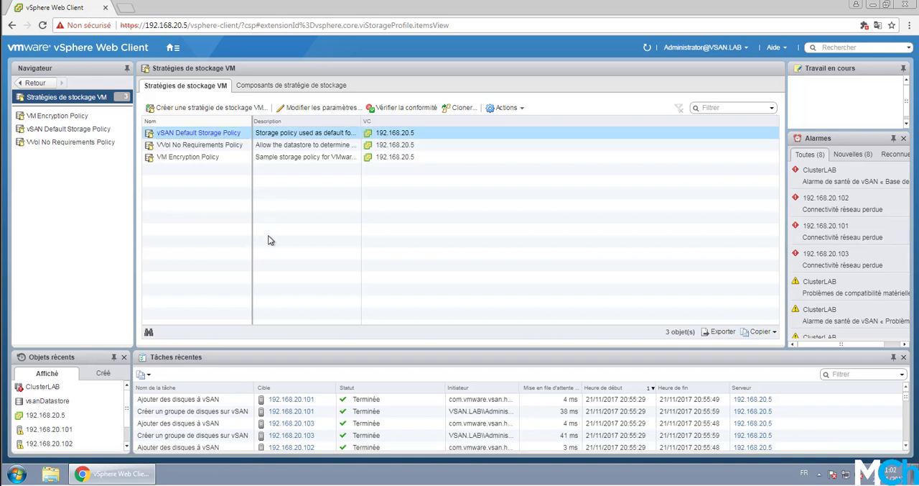
Step: Revisit vsanDatastore in the storage inventory, and return to the VM storage policies list
left_click(171, 48)
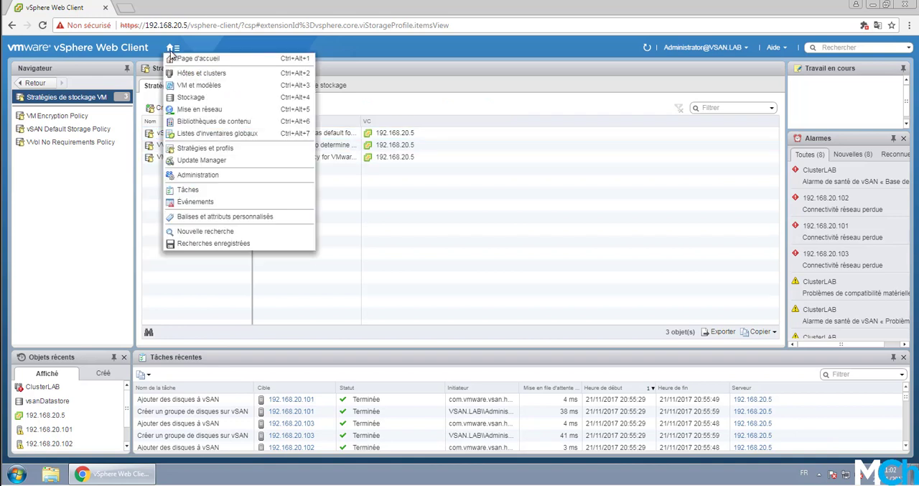
left_click(198, 97)
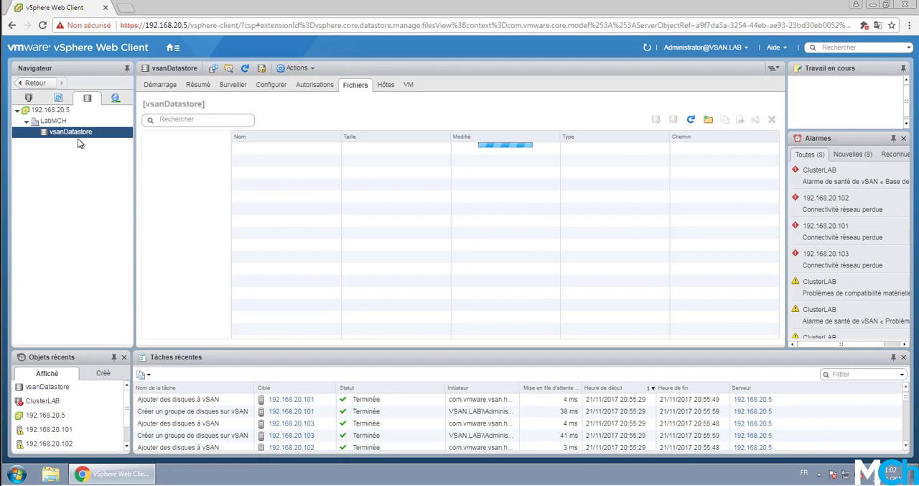
left_click(173, 48)
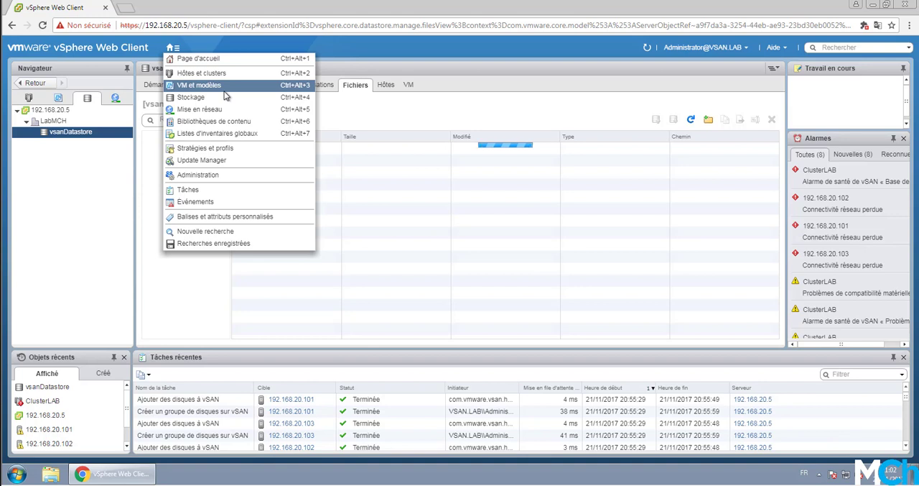
left_click(211, 148)
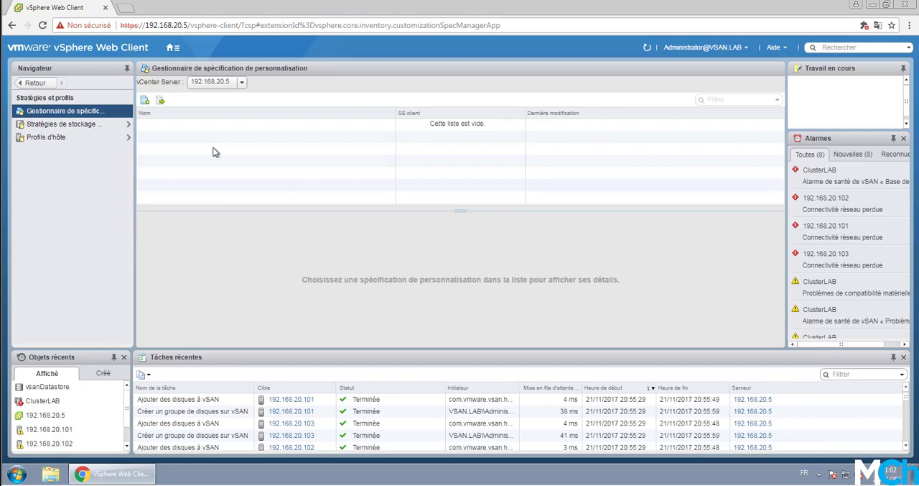
left_click(81, 125)
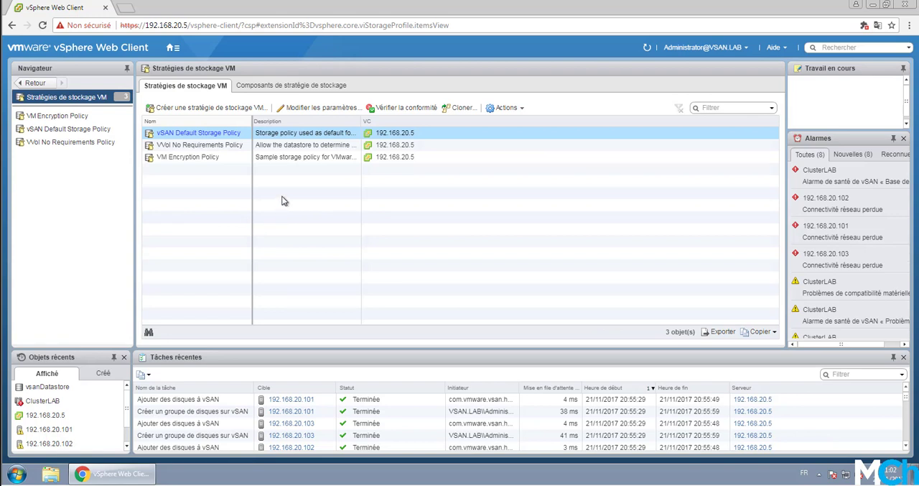
Step: In the rule set of vSAN Default Storage Policy, set the primary level of failures to tolerate to 0
right_click(199, 135)
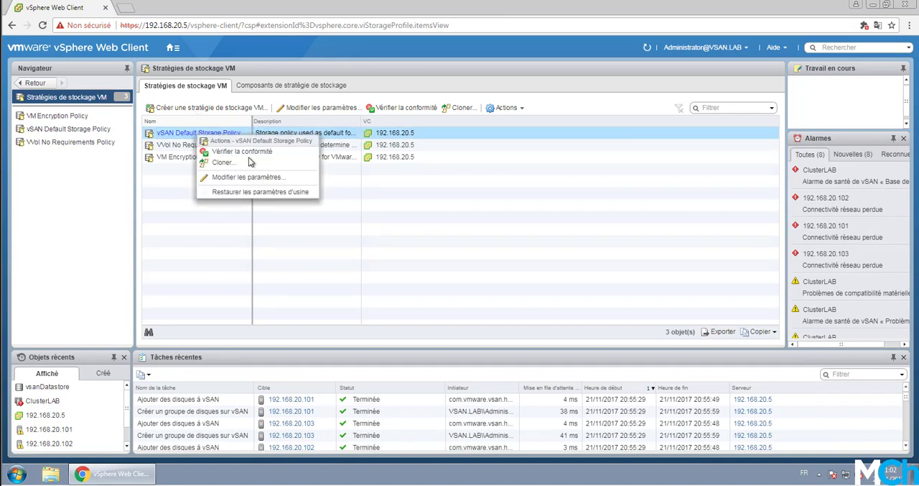
left_click(263, 180)
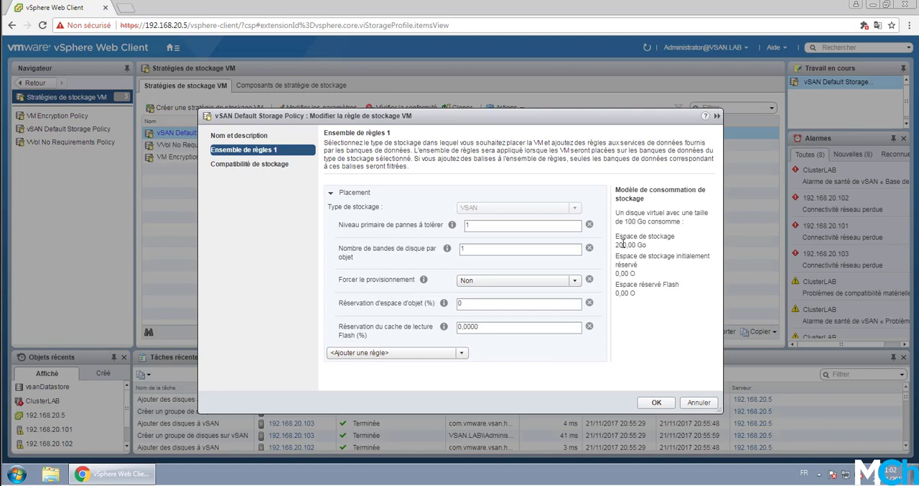
left_click(482, 223)
key("BackSpace")
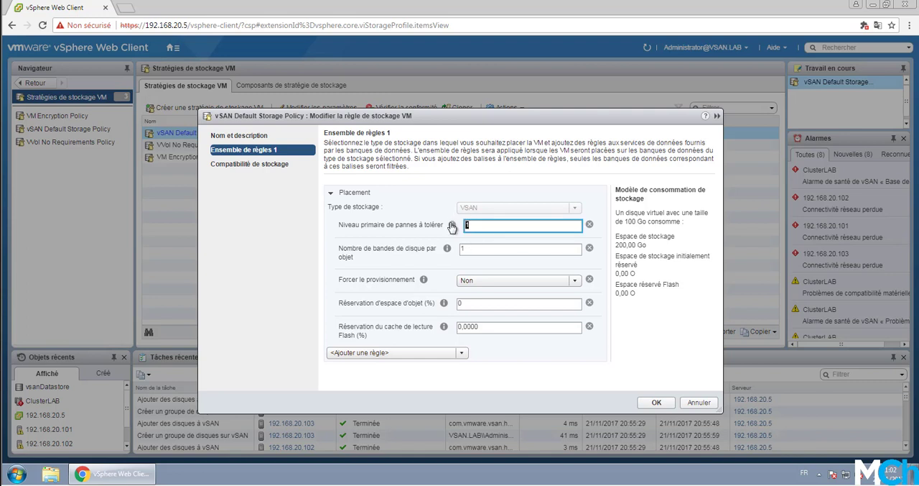
type("0")
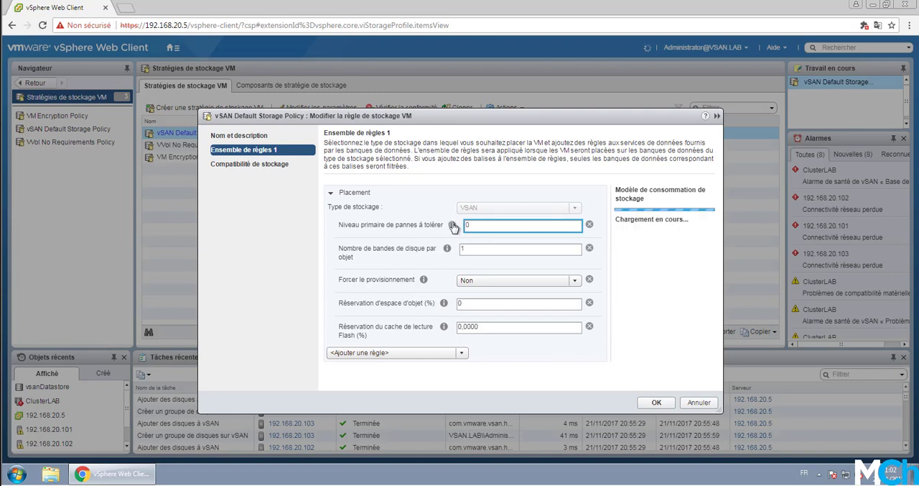
Step: Set the primary level of failures to tolerate to 1 in the vSAN Default Storage Policy rule set
left_click(657, 266)
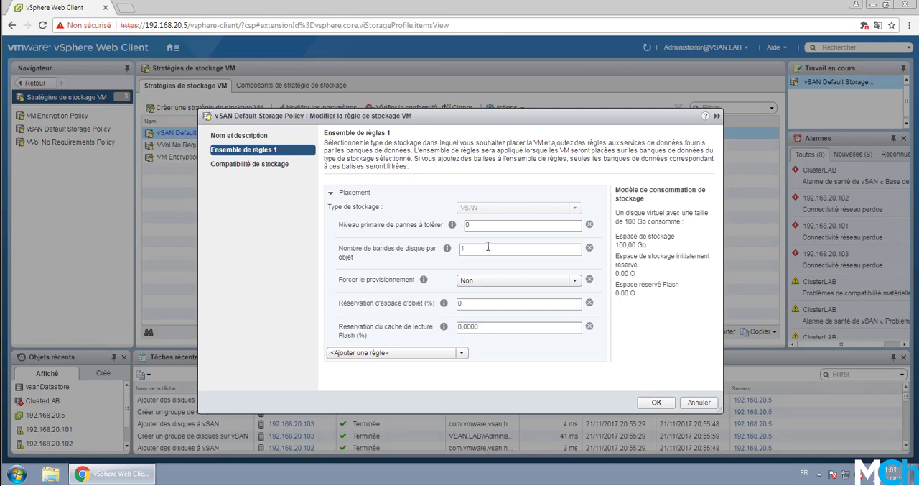
left_click(479, 224)
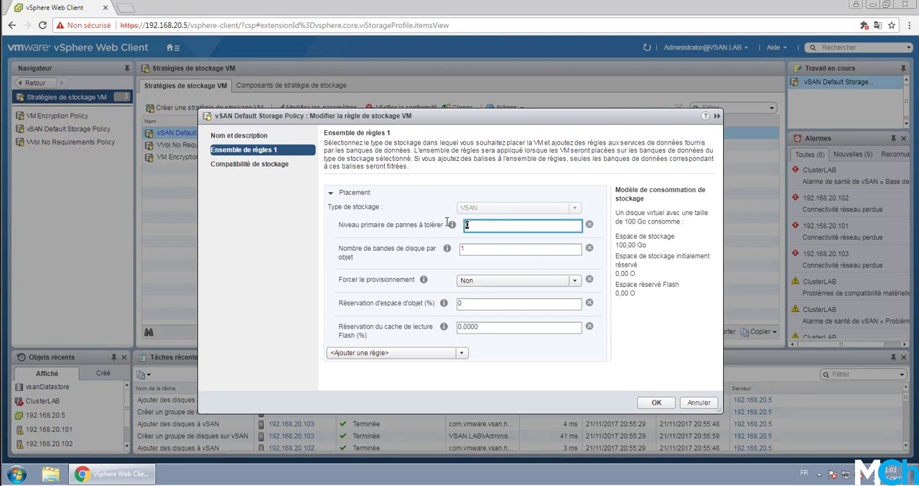
type("A")
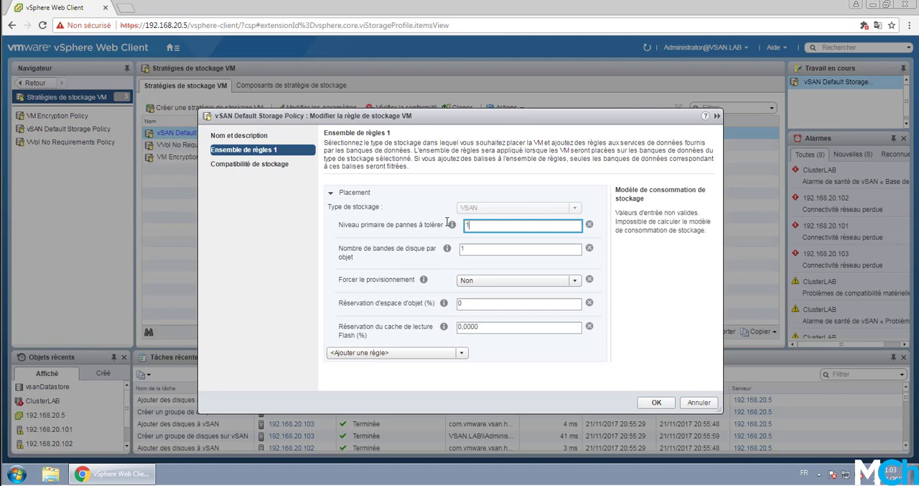
left_click(417, 257)
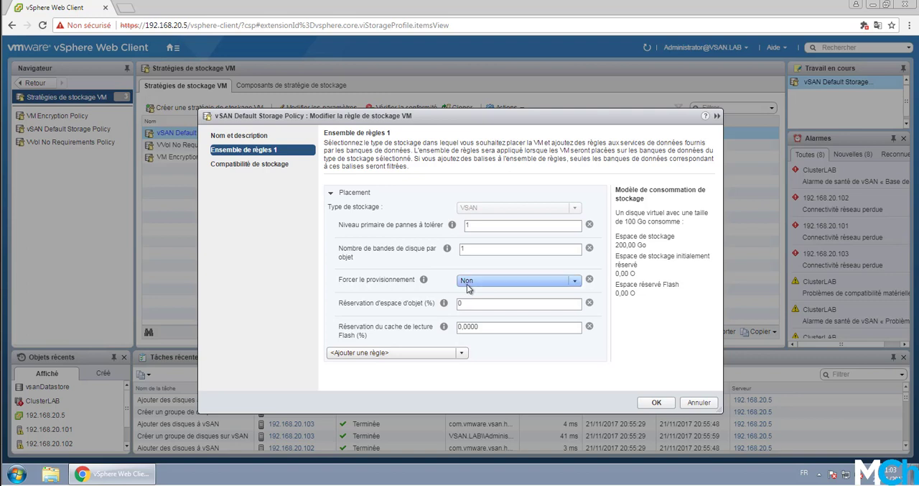
Step: Review the forced provisioning options and the additional rules available for vSAN Default Storage Policy, and close its editor without saving
left_click(500, 281)
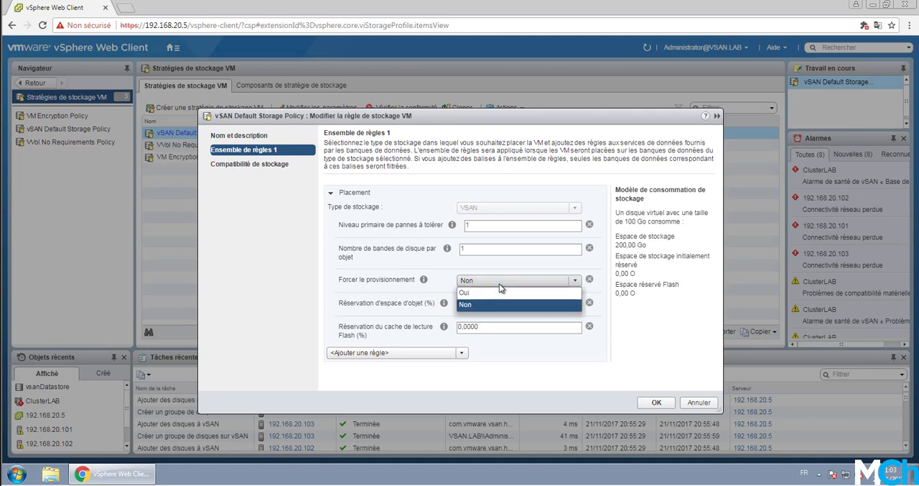
left_click(500, 284)
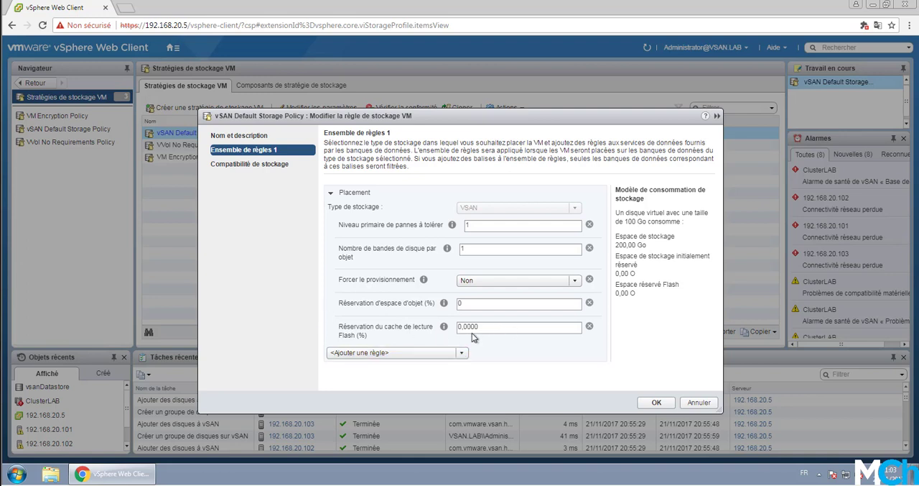
left_click(462, 353)
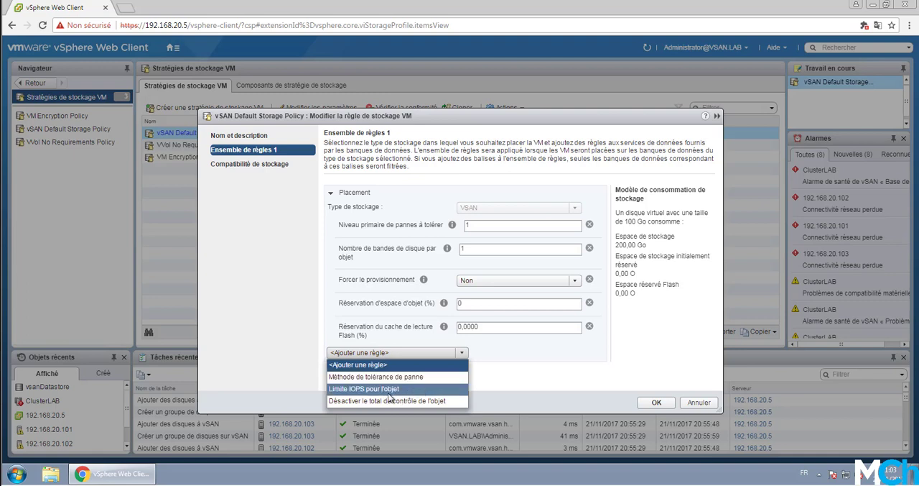
left_click(349, 301)
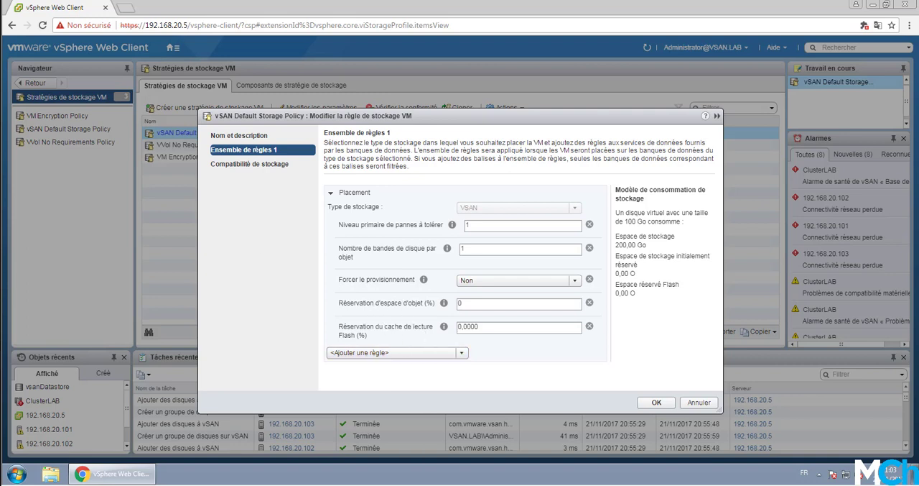
left_click_drag(512, 118, 511, 98)
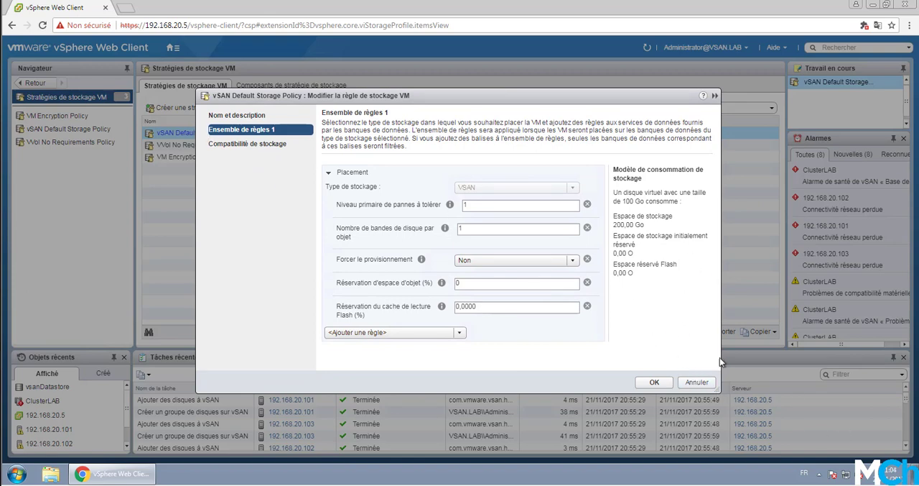
left_click(696, 382)
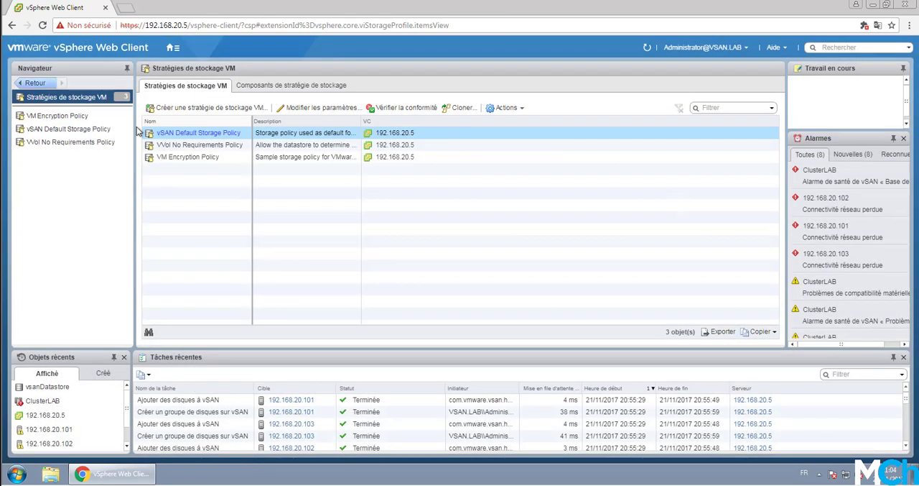
Step: Return to the hosts and clusters inventory and select ClusterLAB in the LabMCH datacenter
left_click(173, 48)
left_click(189, 87)
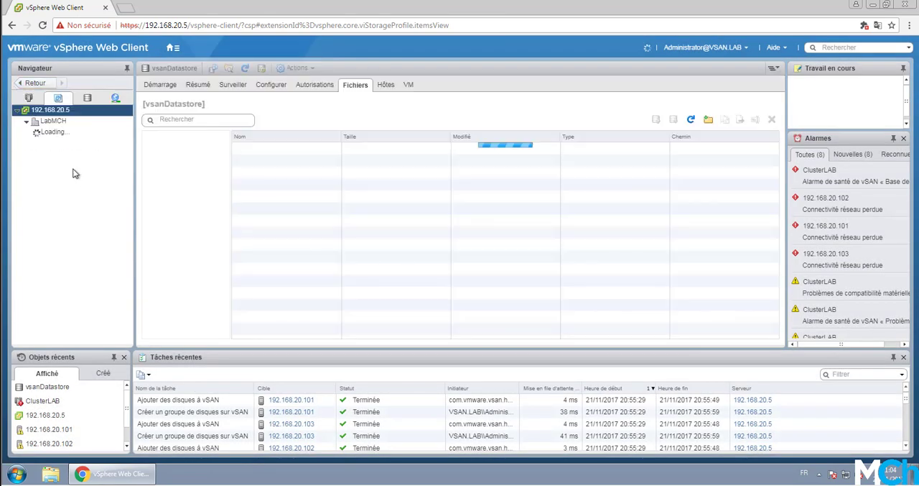
left_click(54, 122)
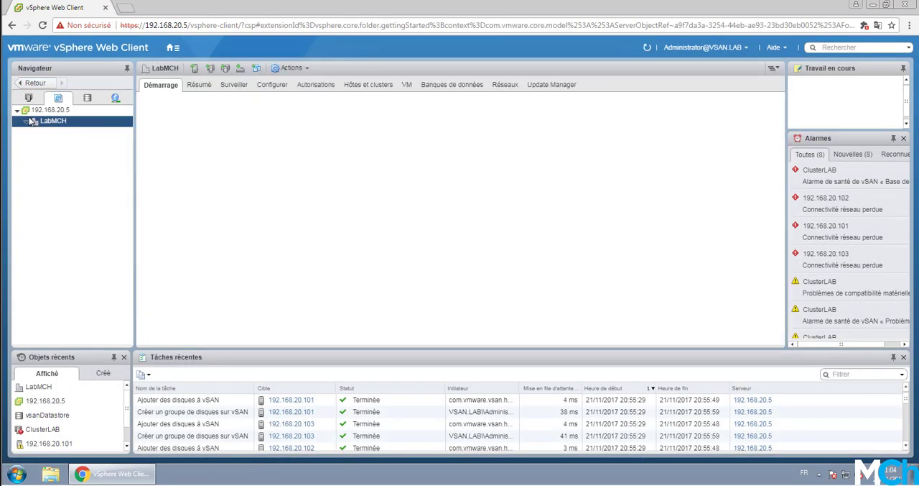
left_click(29, 98)
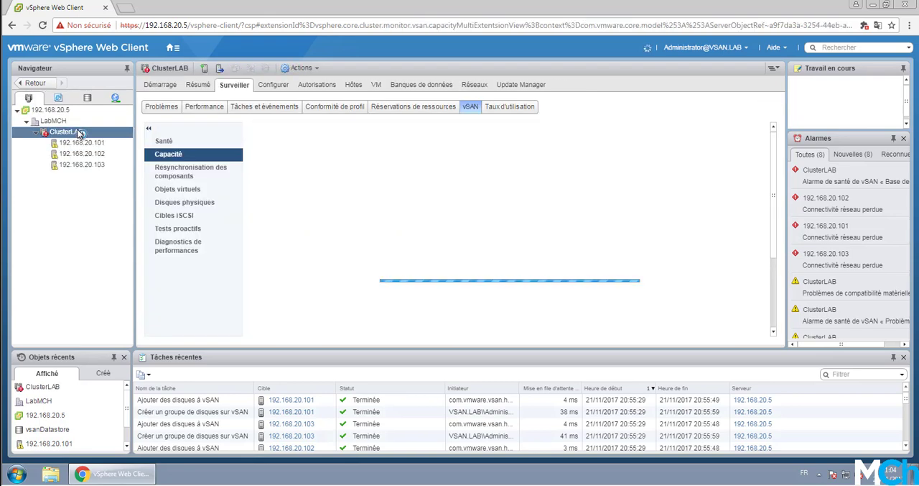
right_click(71, 133)
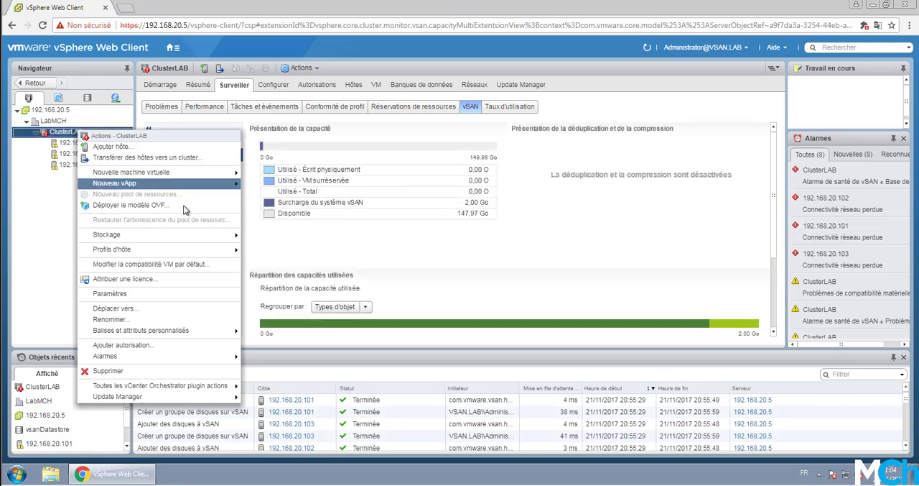
left_click(59, 253)
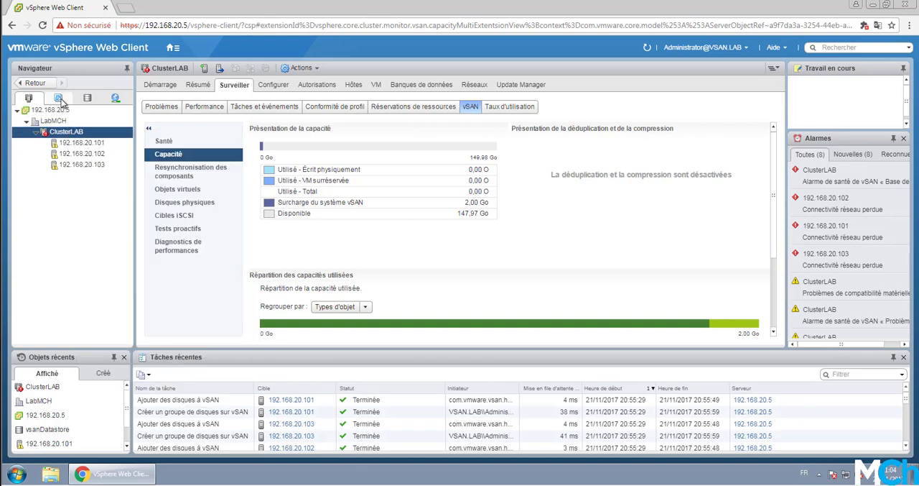
Step: Start creating a new virtual machine named test, located in the LabMCH datacenter
left_click(55, 121)
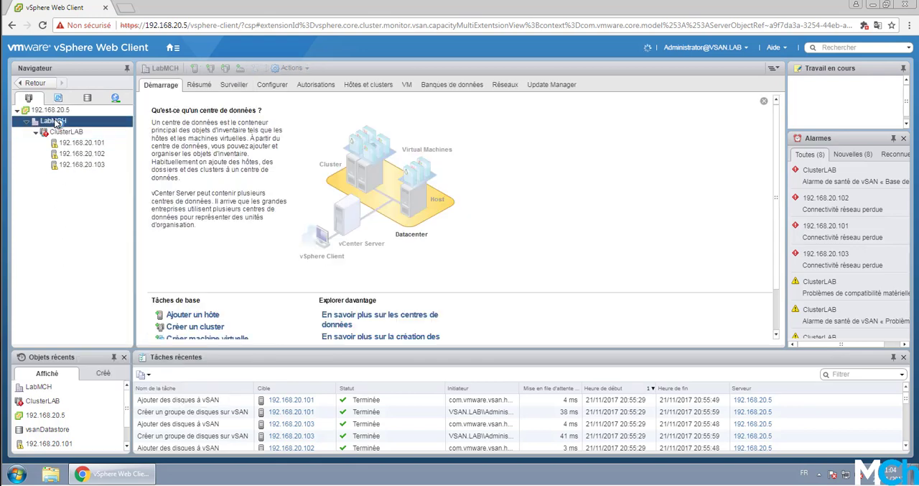
right_click(55, 122)
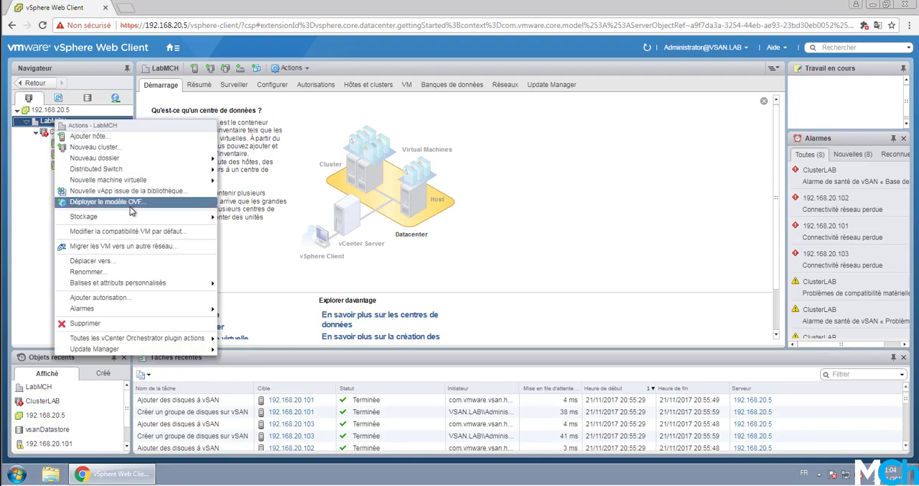
mouse_move(192, 184)
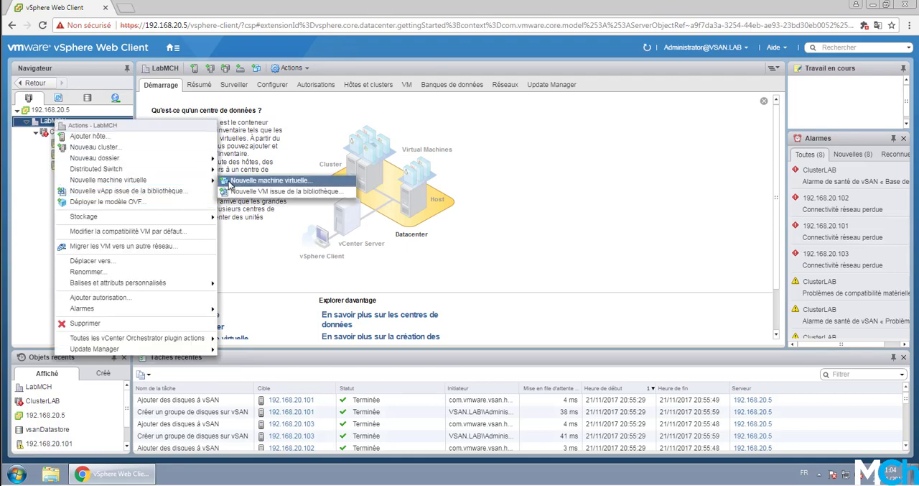
left_click(228, 184)
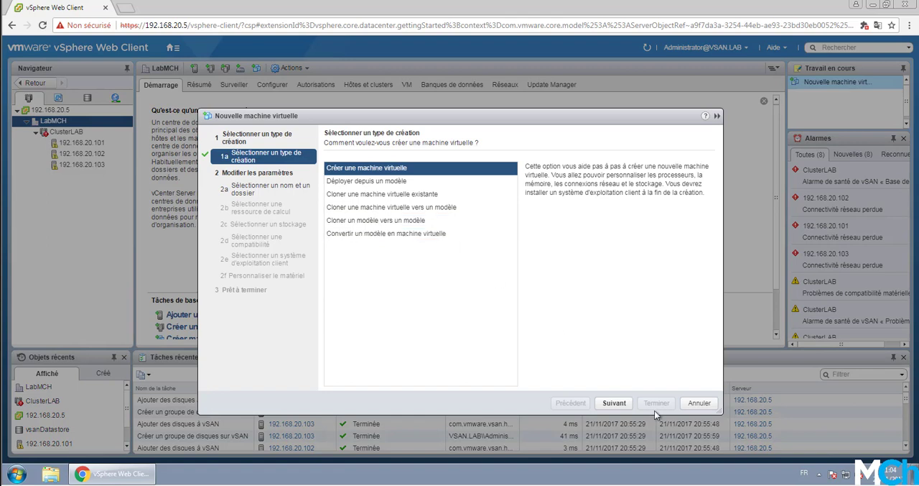
left_click(614, 402)
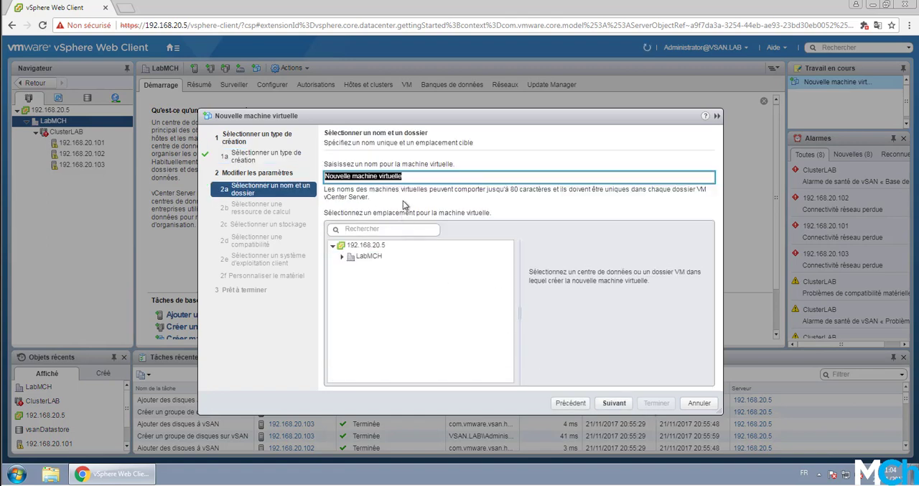
type("test")
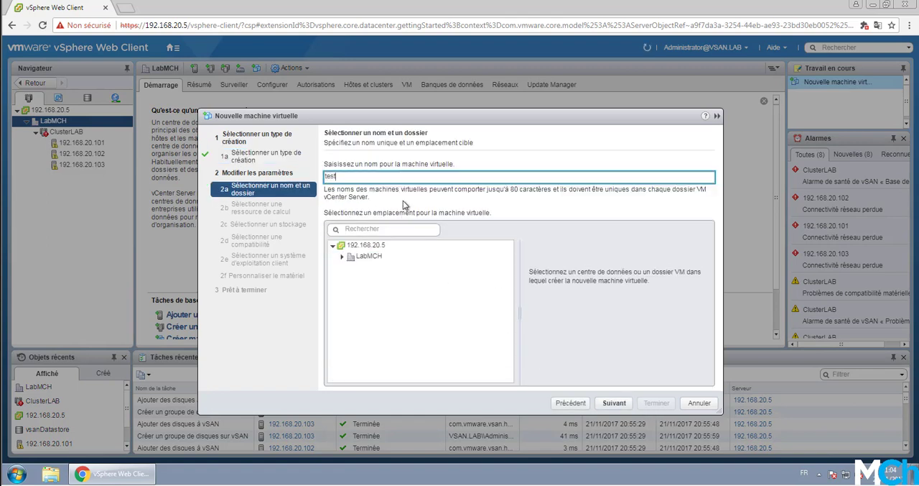
left_click(390, 257)
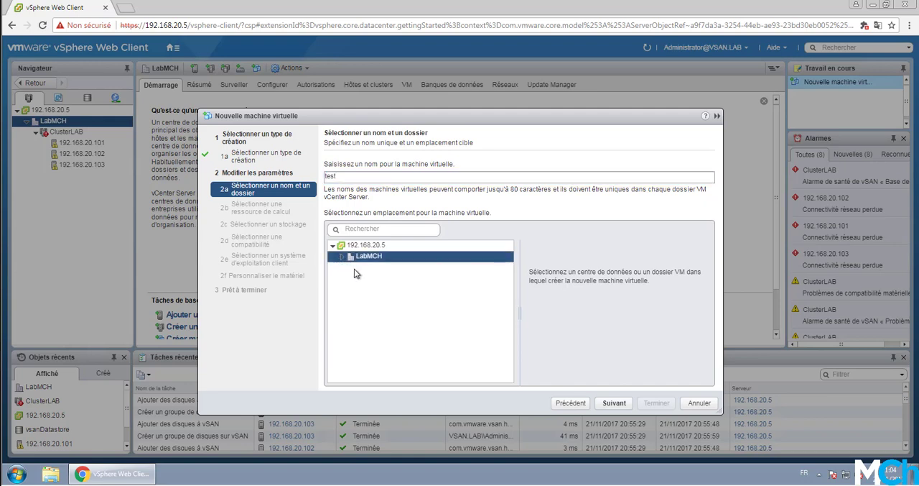
left_click(610, 402)
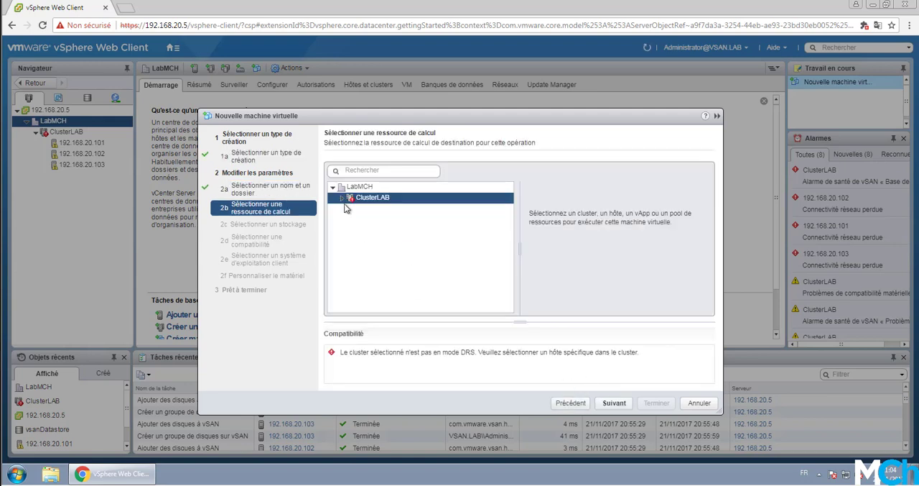
Step: Choose host 192.168.20.103 in ClusterLAB as the compute resource for the virtual machine
left_click(613, 403)
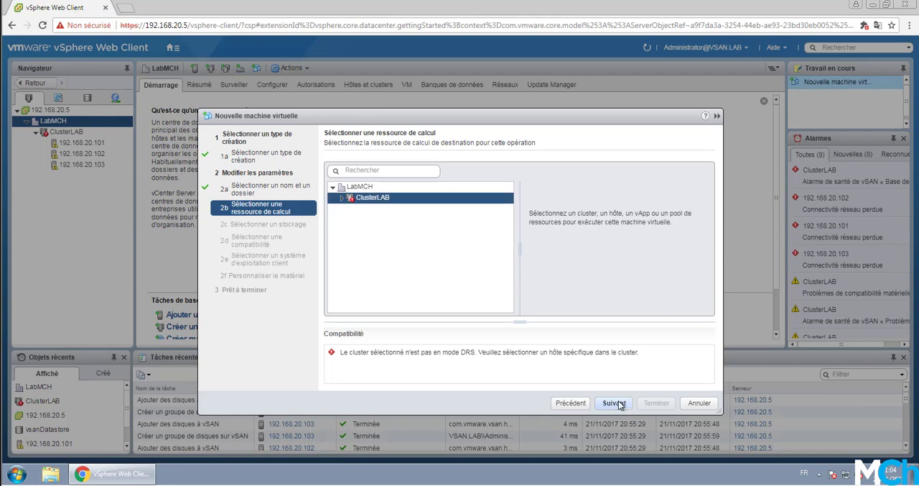
left_click(343, 198)
left_click(388, 230)
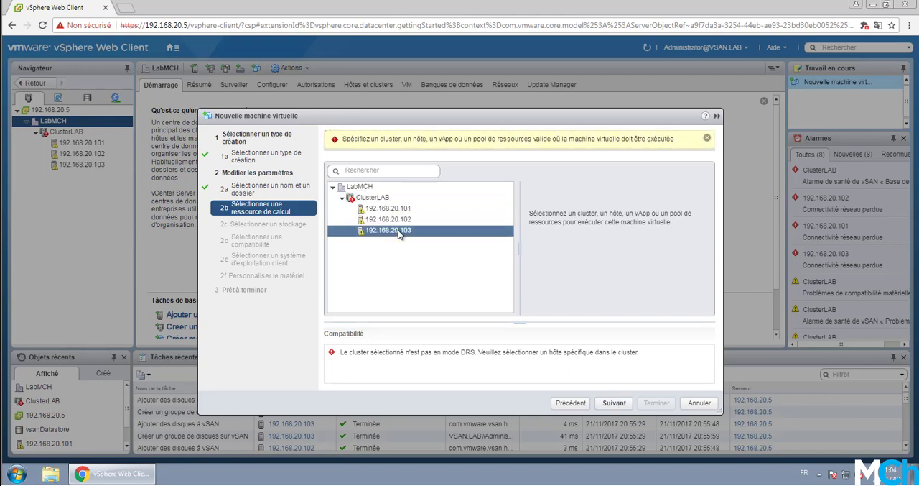
left_click(613, 403)
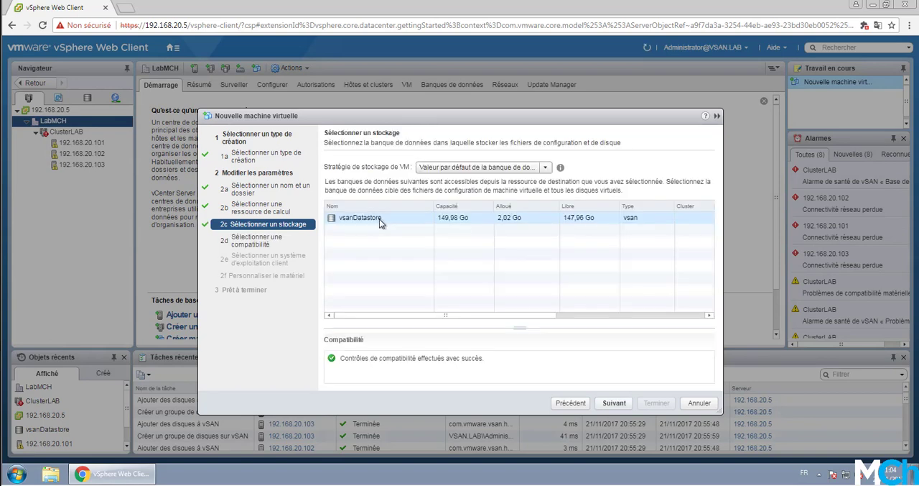
Step: Check the VM storage policies offered for vsanDatastore, and cancel the virtual machine creation
left_click(474, 168)
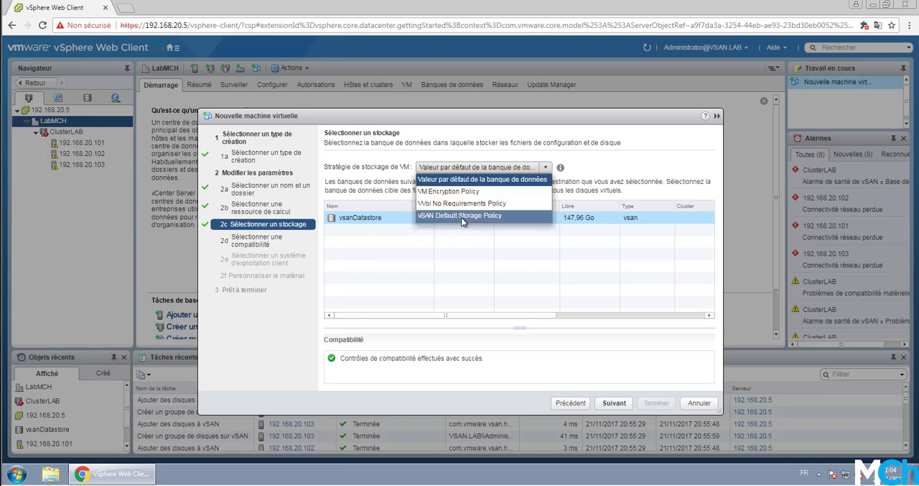
left_click(442, 276)
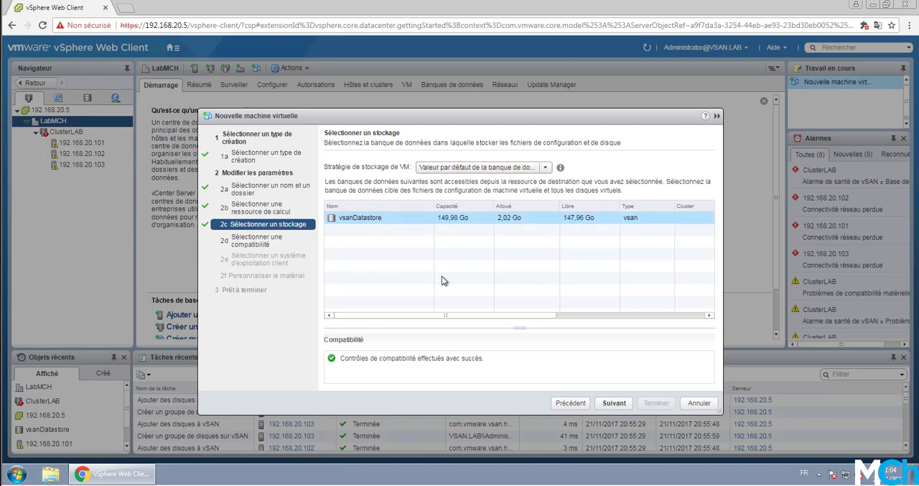
left_click(459, 167)
left_click(368, 181)
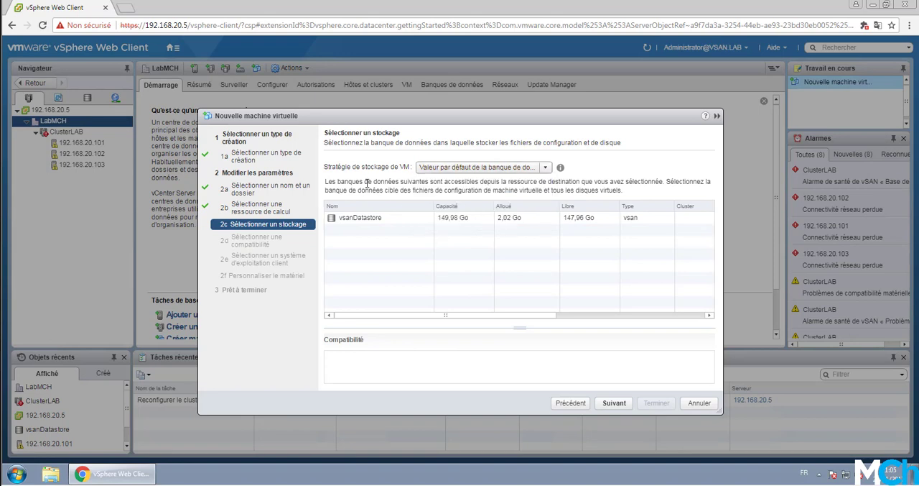
left_click(378, 217)
left_click(699, 403)
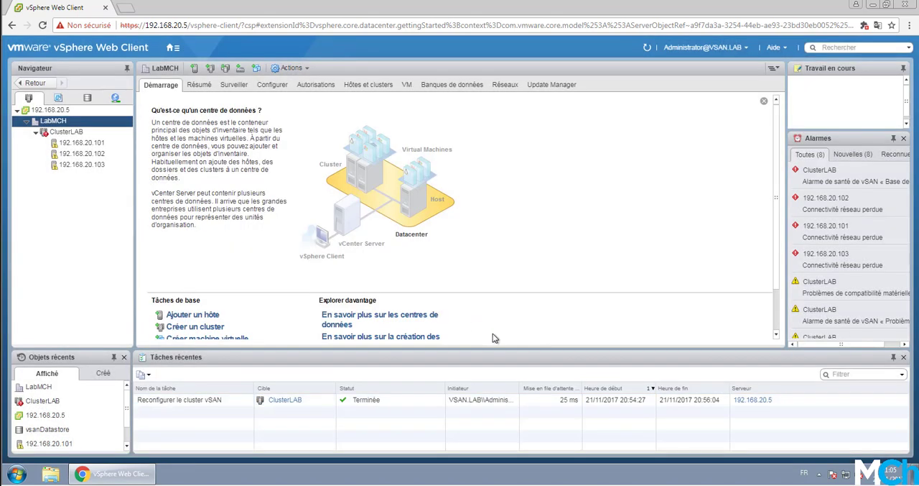
Step: View the virtual objects and the physical disks in the vSAN monitoring of ClusterLAB
left_click(83, 133)
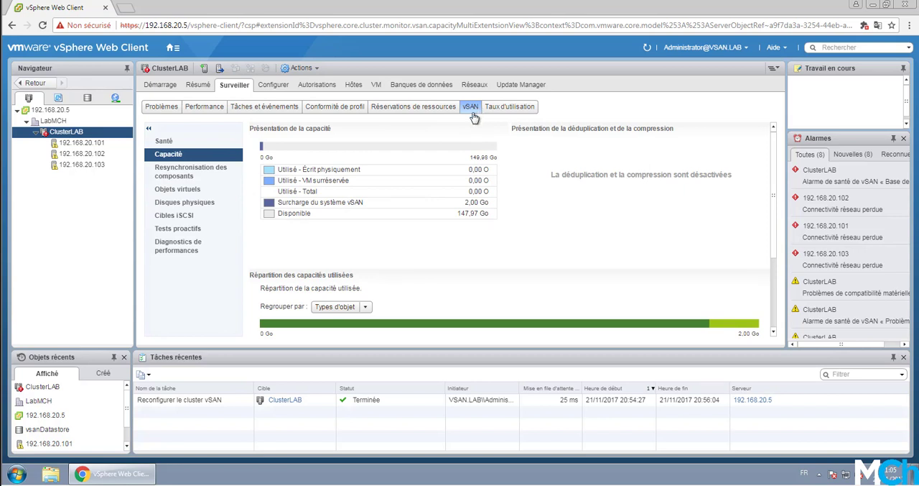
left_click(195, 192)
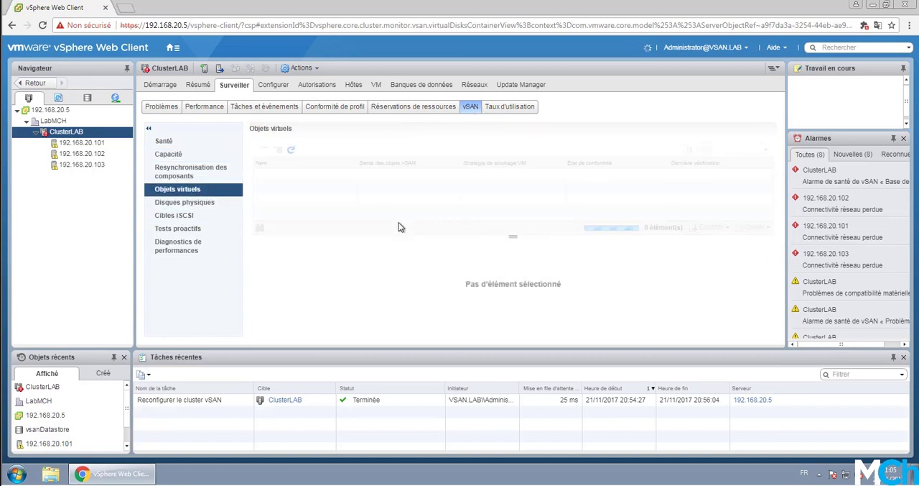
left_click(201, 205)
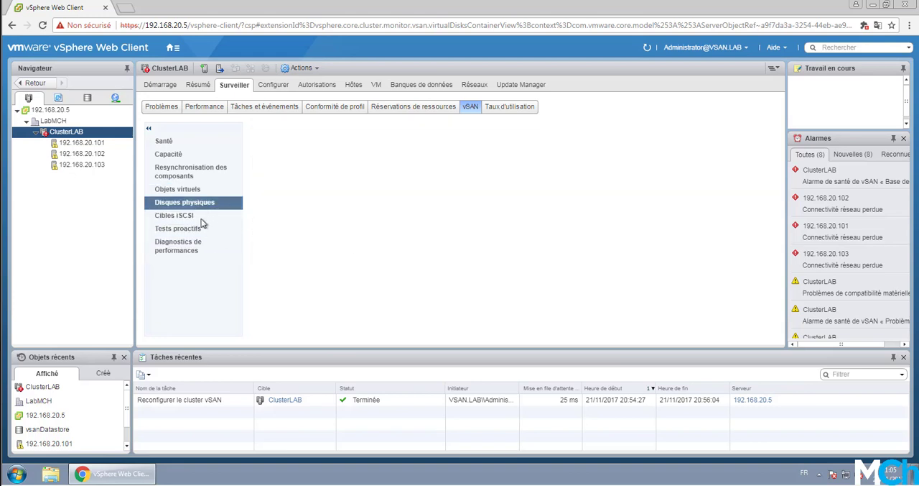
Step: Look through the vSAN proactive tests for VM creation, multicast performance and storage performance, and view all problems of ClusterLAB
left_click(187, 230)
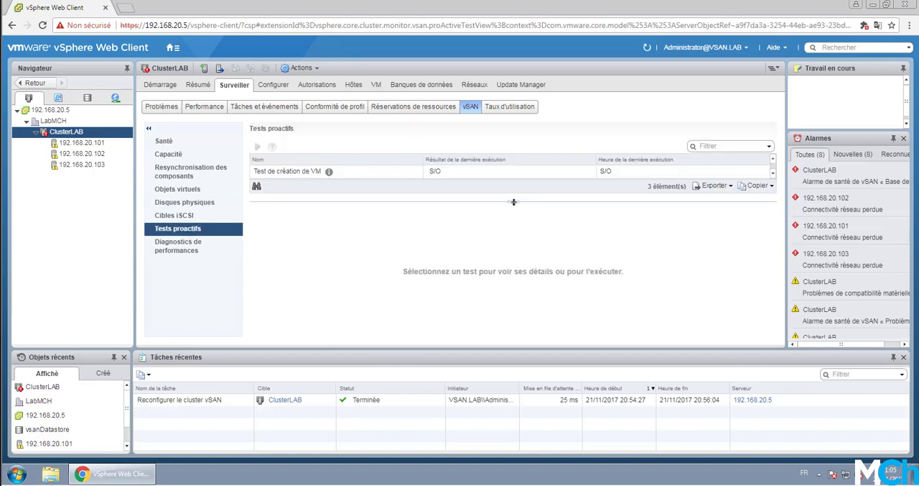
left_click_drag(514, 202, 527, 238)
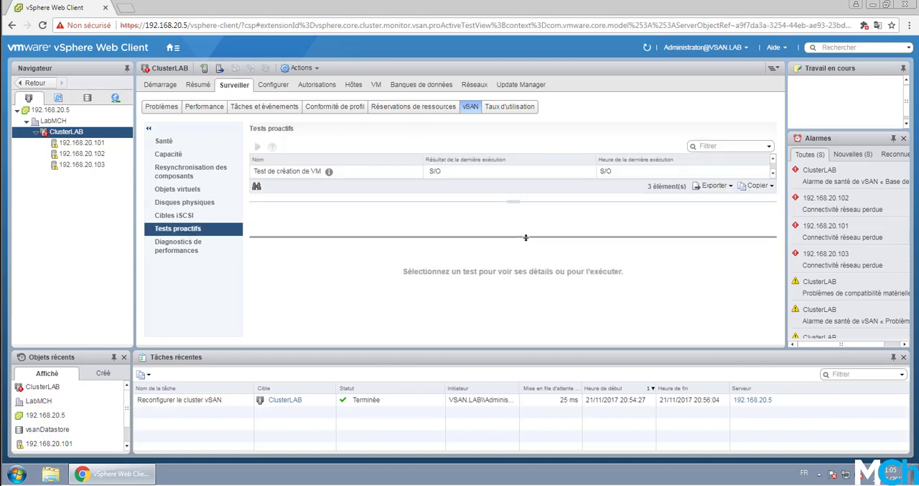
left_click(401, 177)
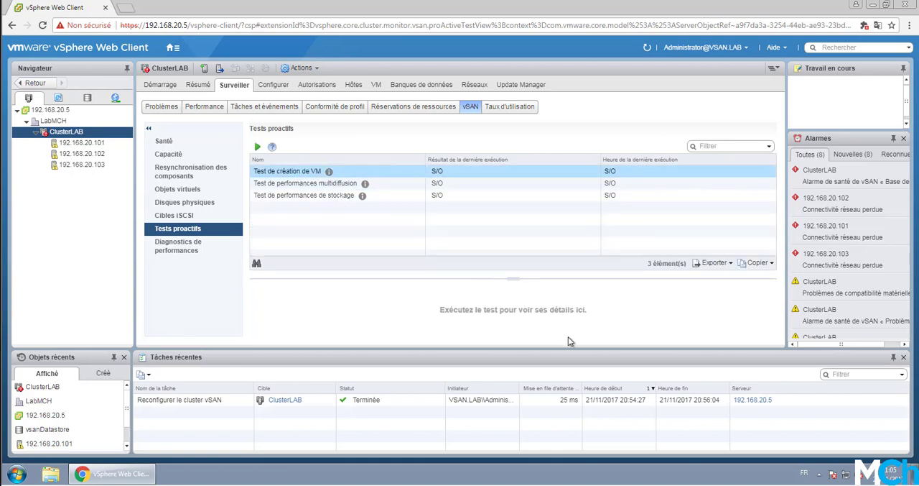
left_click(495, 187)
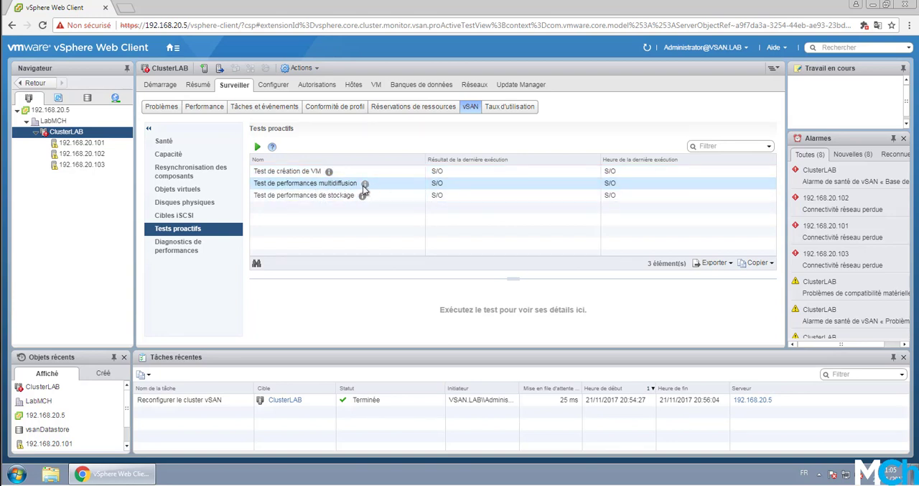
left_click(415, 197)
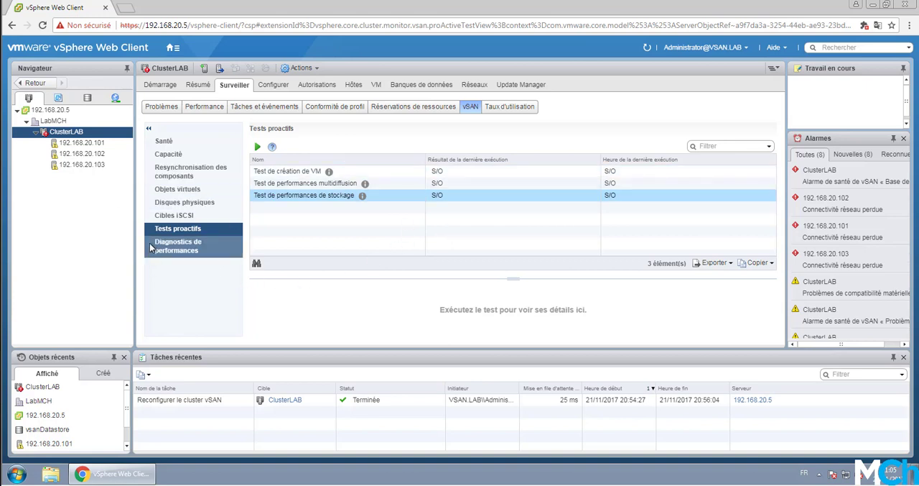
left_click(158, 109)
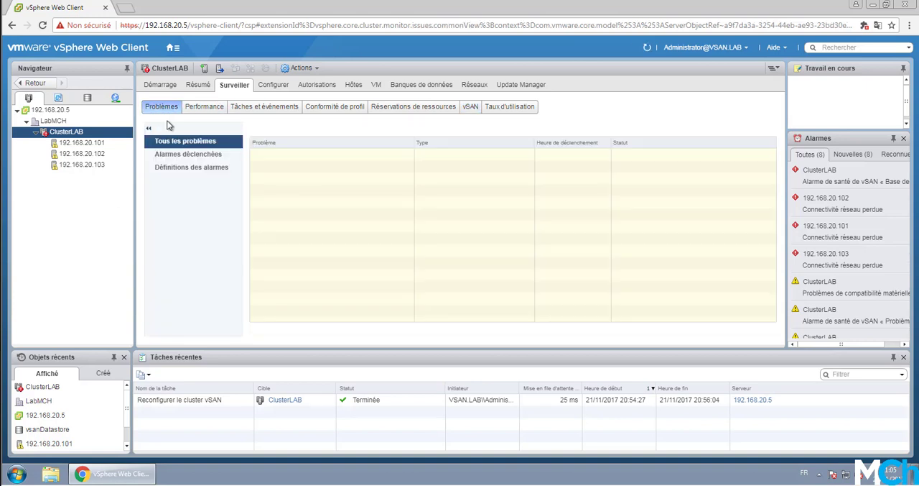